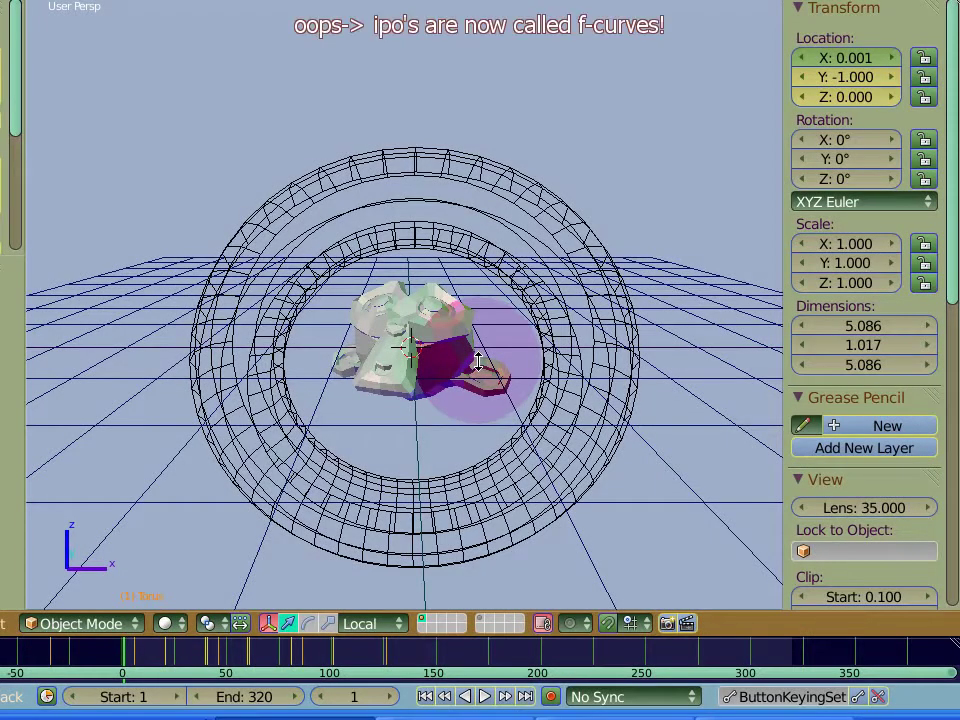
# Select the torus, start playback and orbit the view to watch it circle the monkey
pyautogui.moveTo(475, 365); pyautogui.dragTo(553, 333)
pyautogui.rightClick(557, 338)
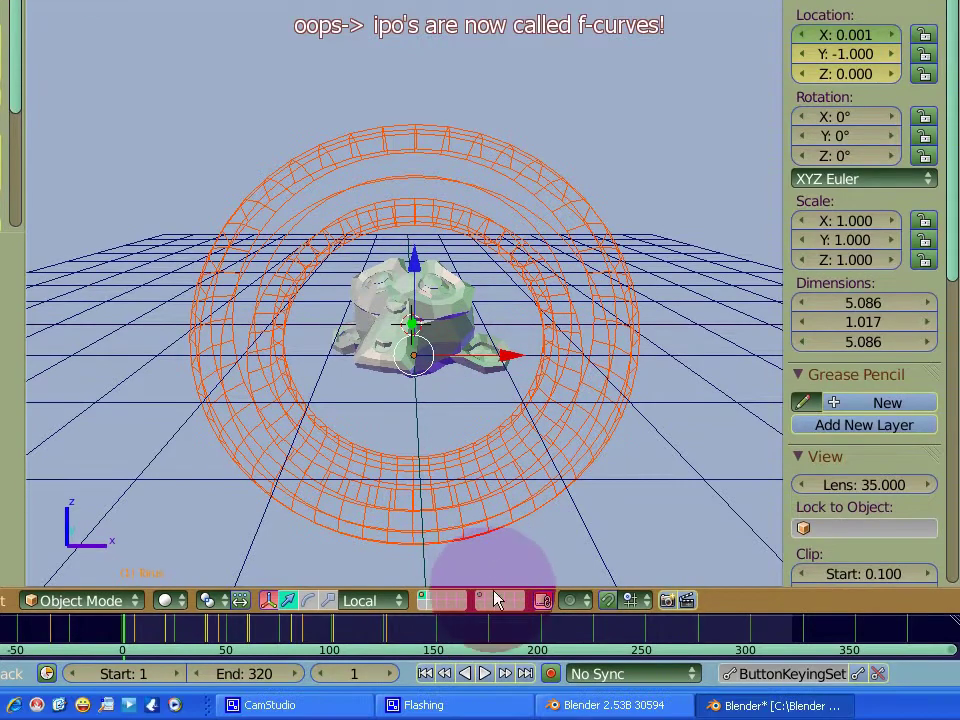
pyautogui.click(486, 683)
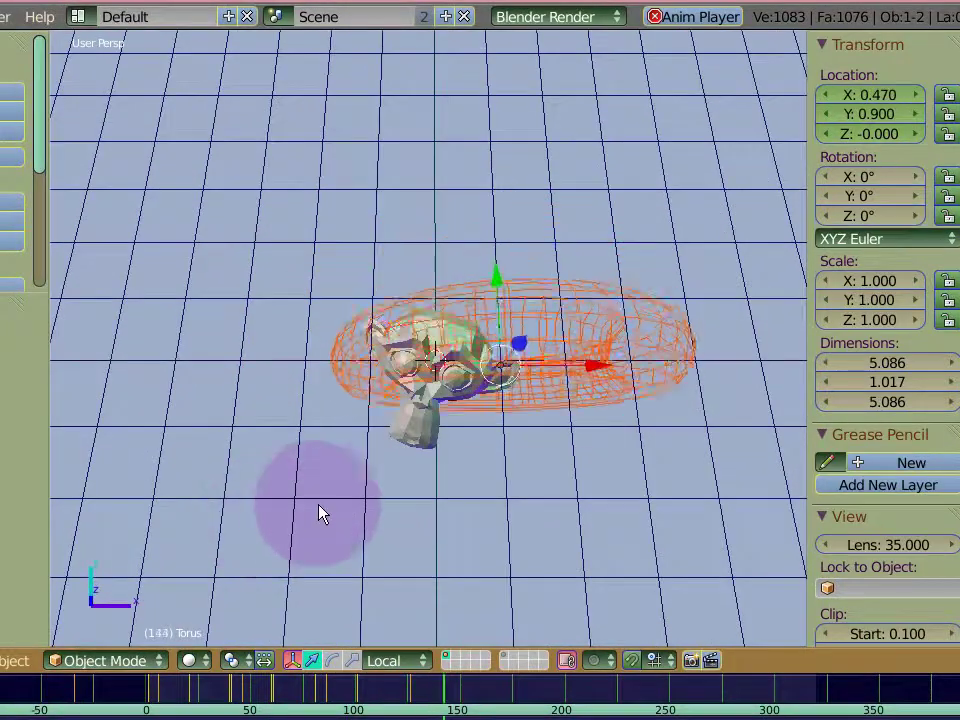
pyautogui.moveTo(320, 513); pyautogui.dragTo(296, 527, button='middle')
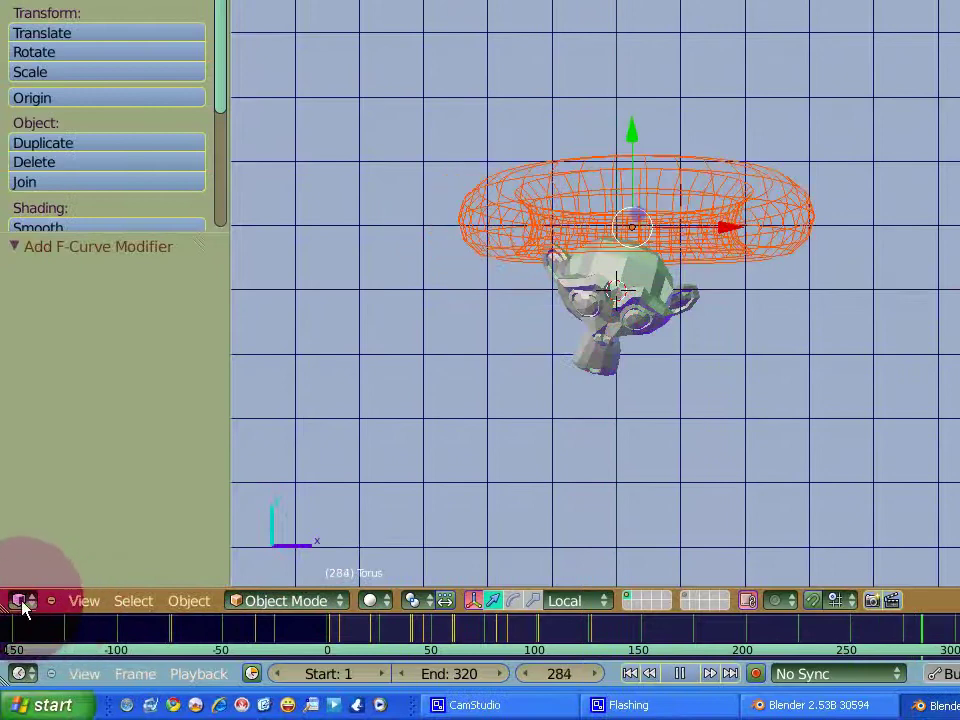
# Switch the Timeline area to the Graph Editor to show the torus's Location curves
pyautogui.click(20, 601)
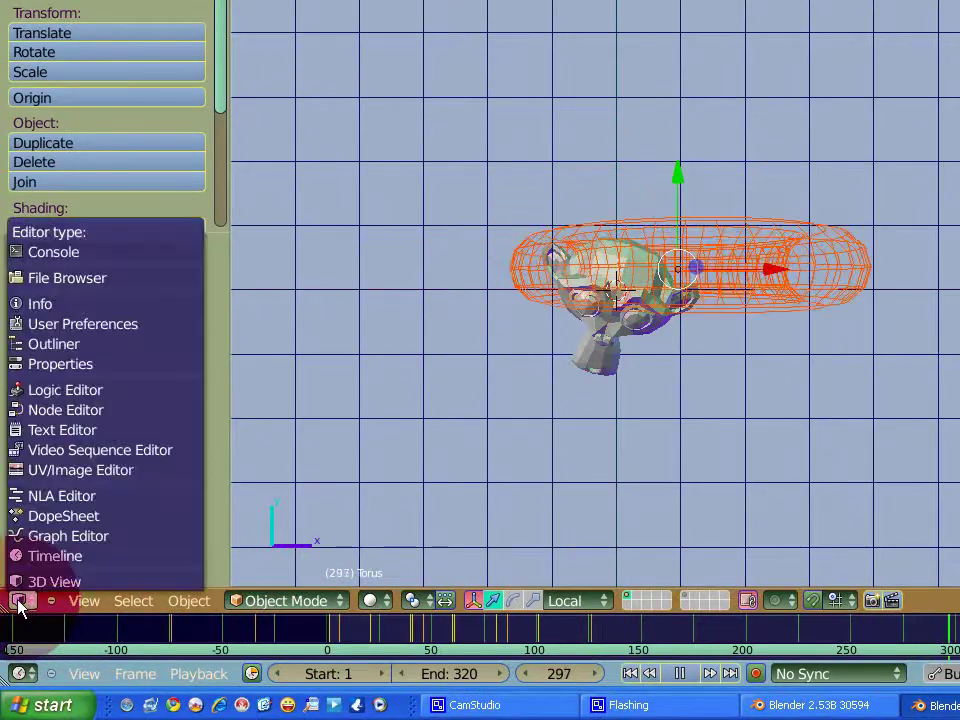
pyautogui.click(30, 541)
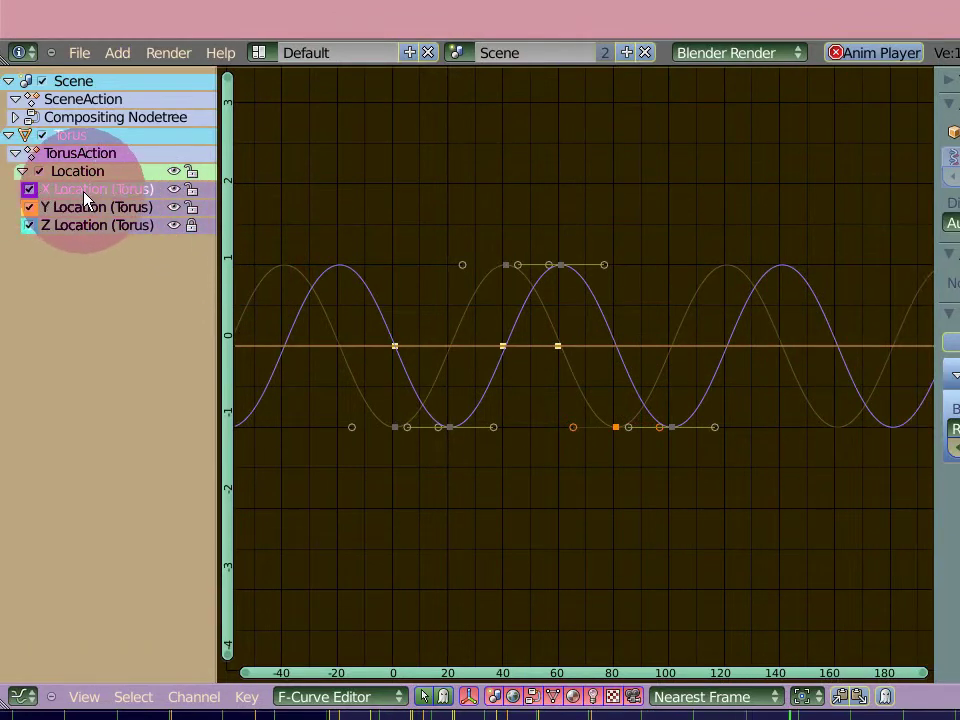
# Add a Cycles modifier to the torus's X Location curve, then make Y Location the active channel
pyautogui.click(293, 258)
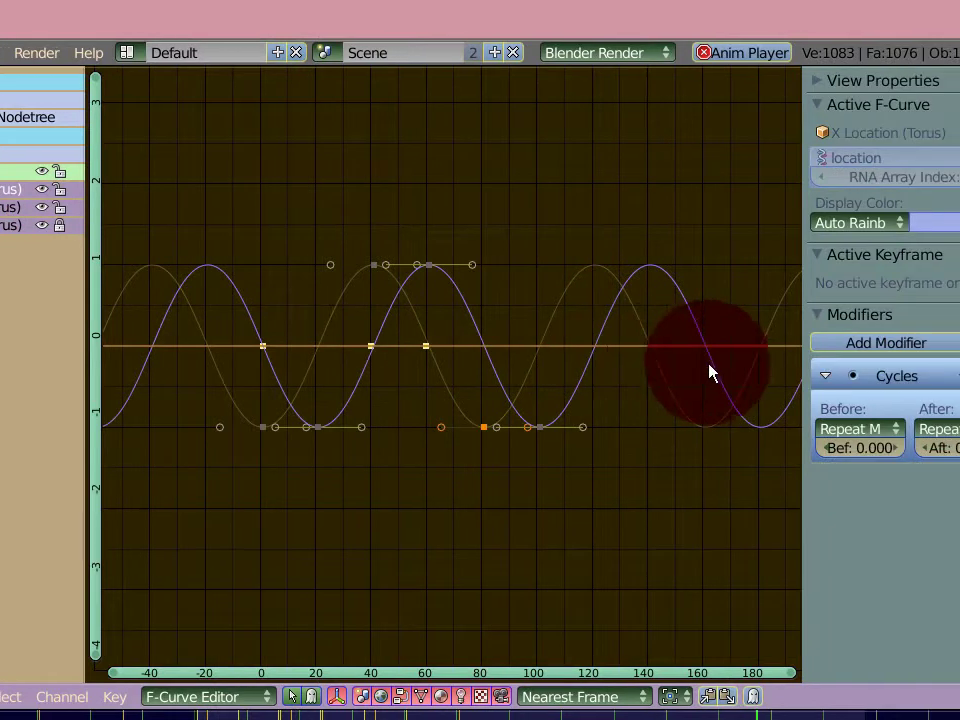
pyautogui.click(814, 345)
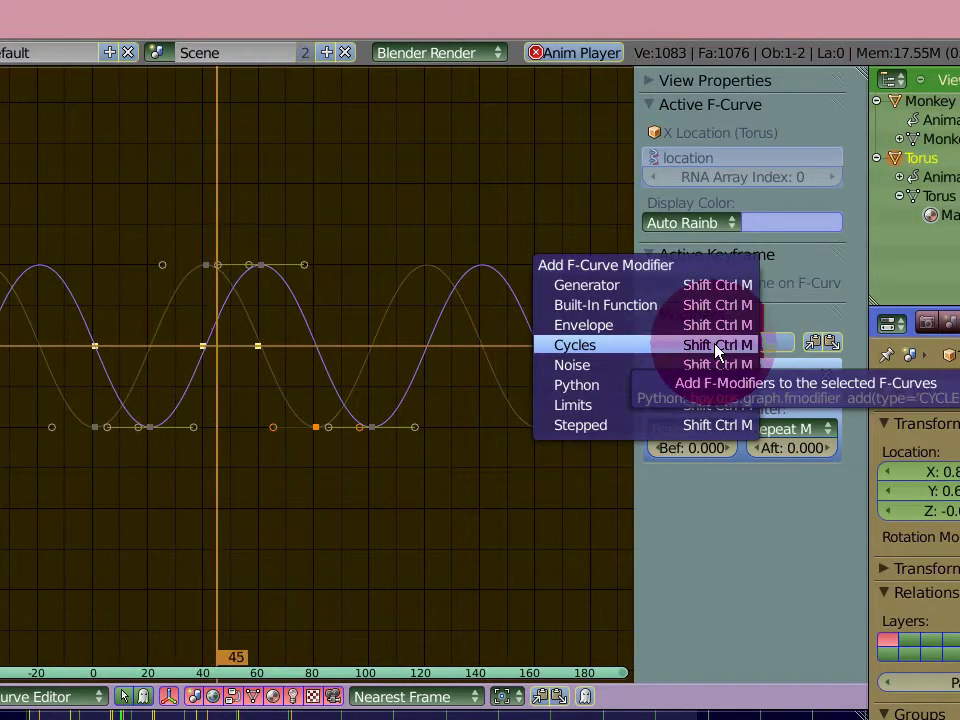
pyautogui.click(716, 345)
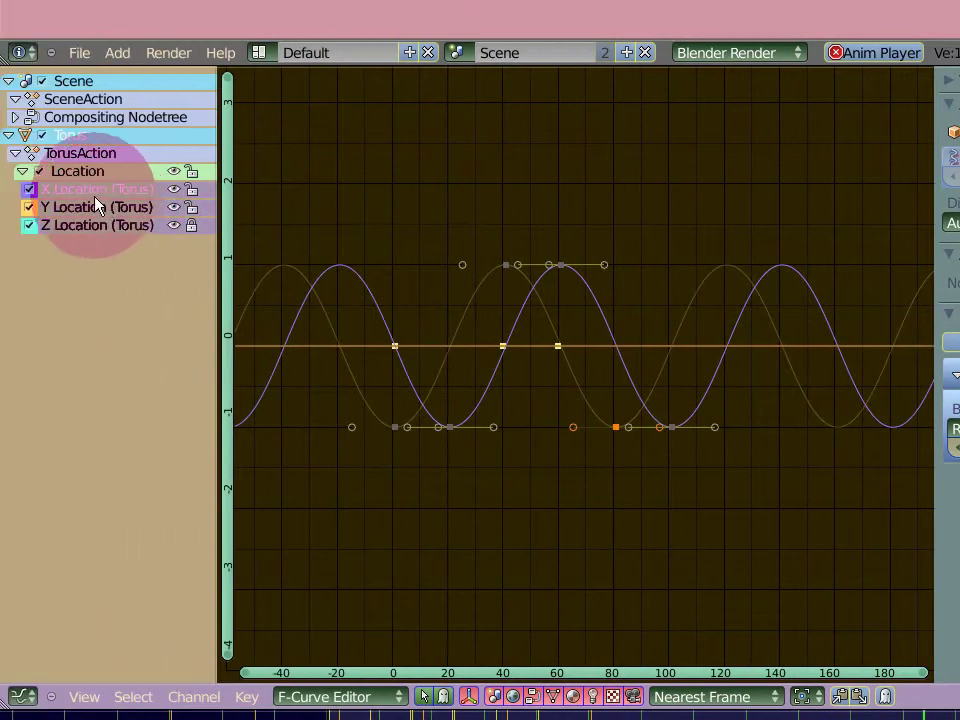
pyautogui.click(84, 208)
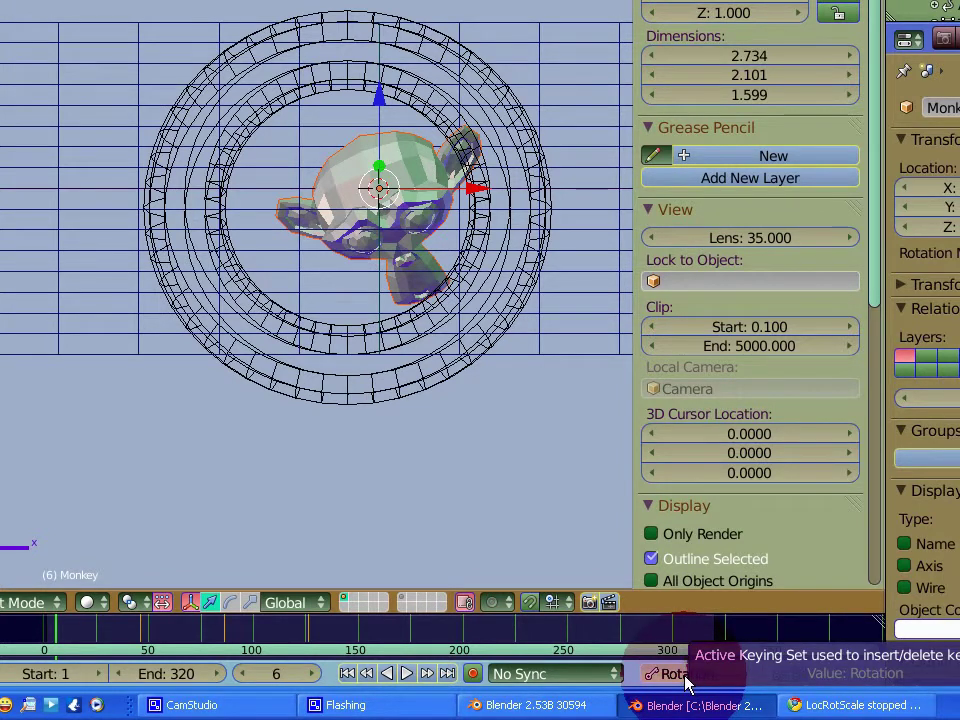
# Select the monkey head and set the active keying set to Rotation via Object > Change Keying Set
pyautogui.click(687, 676)
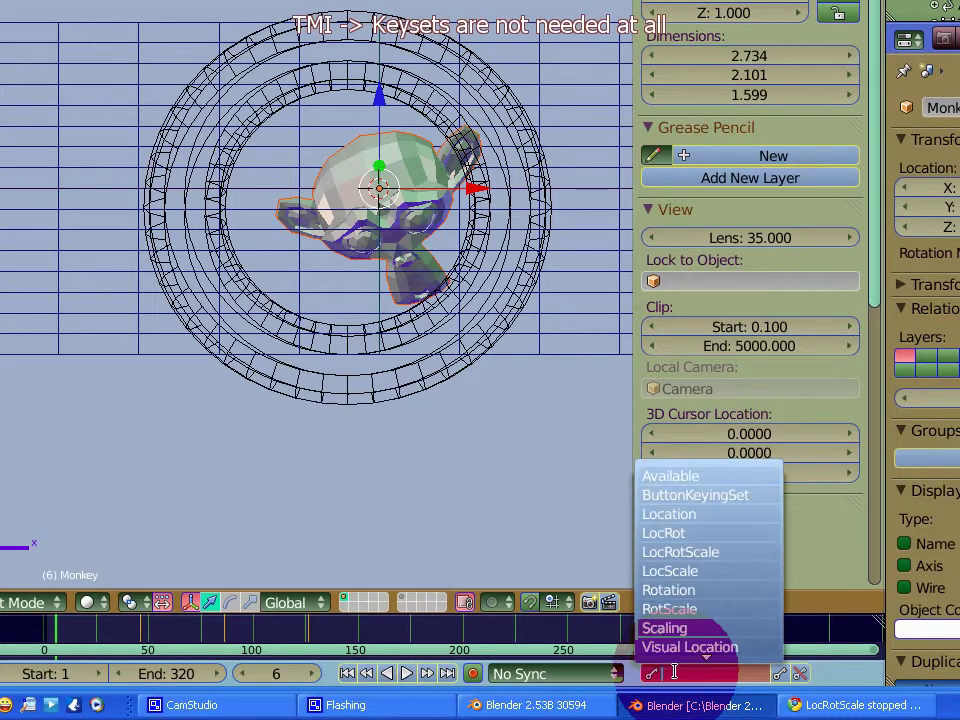
pyautogui.click(665, 626)
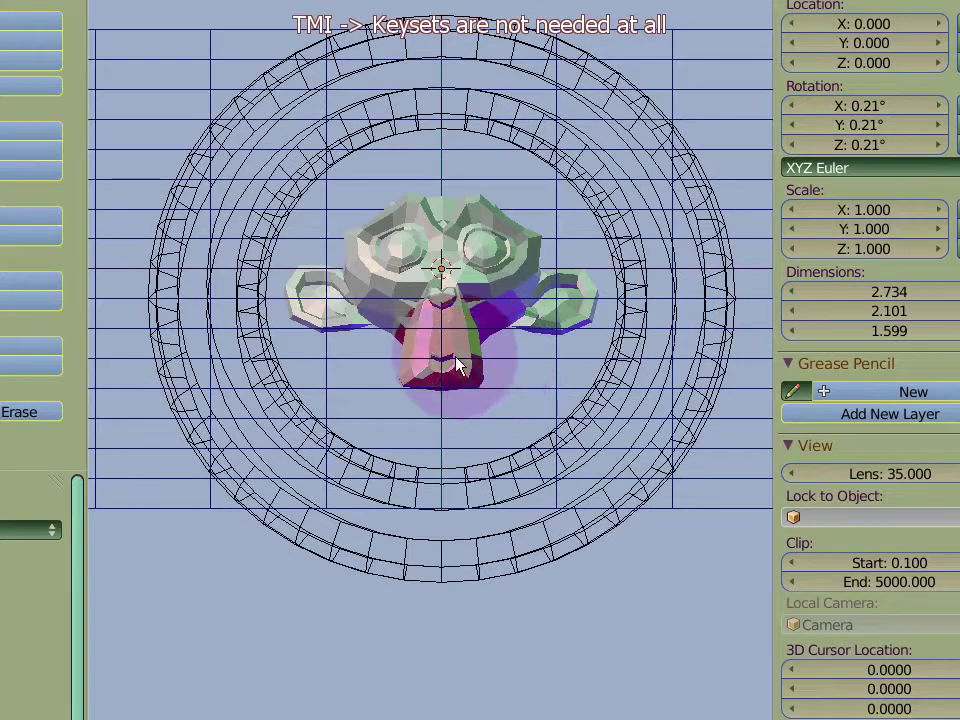
pyautogui.rightClick(441, 352)
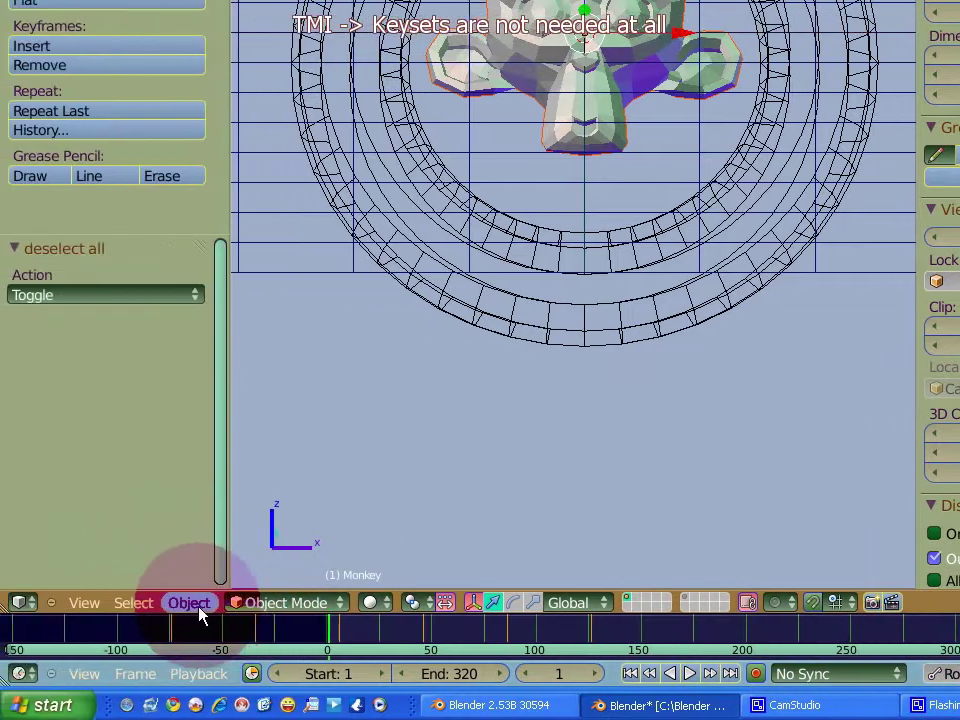
pyautogui.click(189, 603)
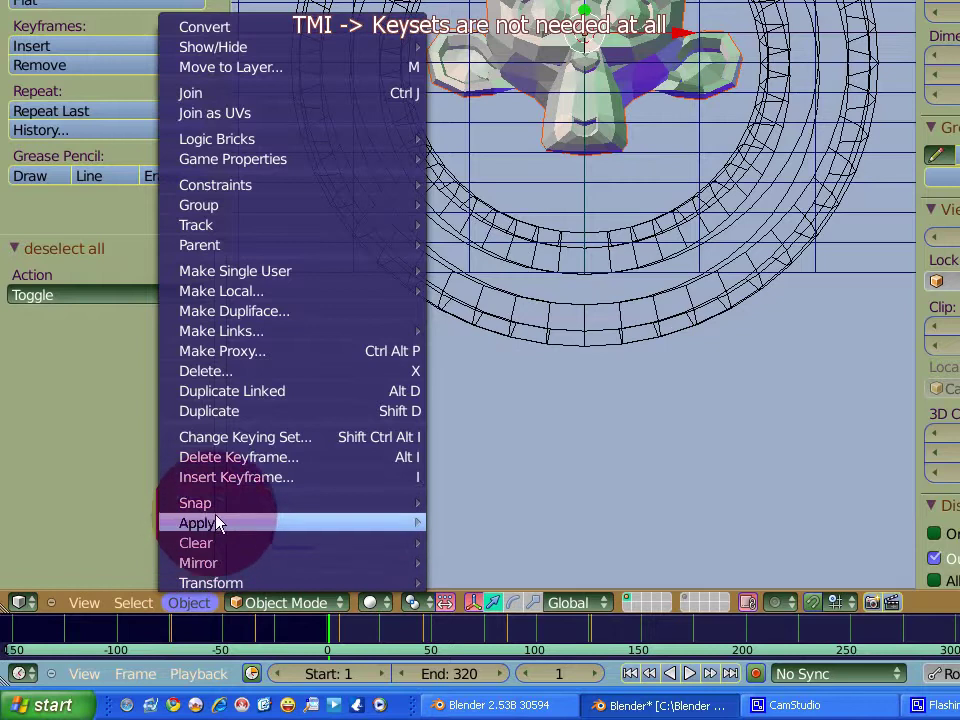
pyautogui.click(240, 438)
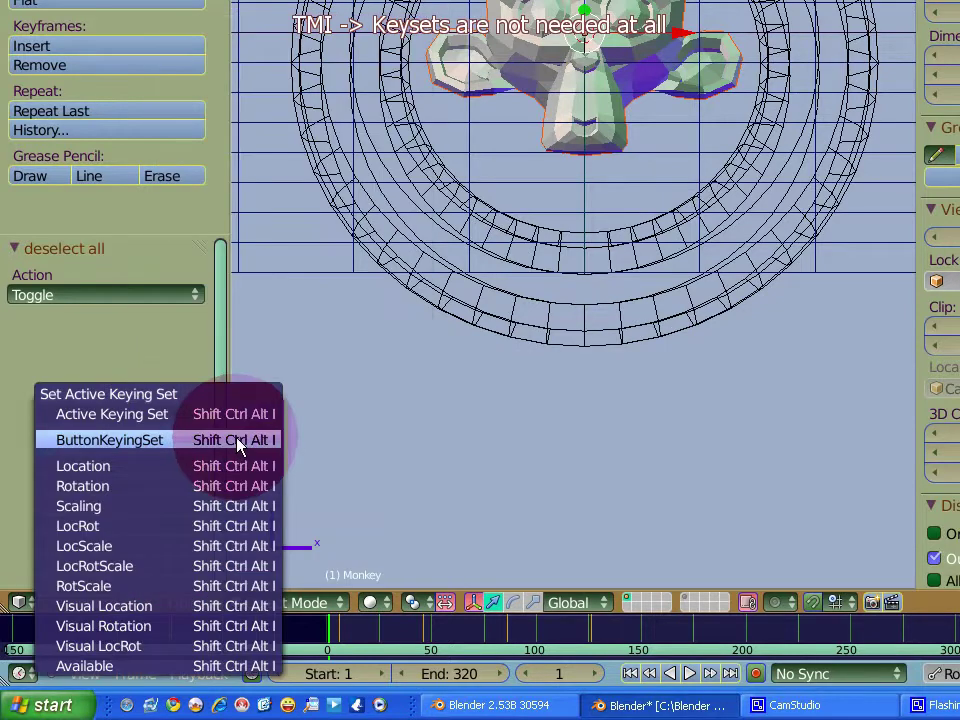
pyautogui.click(104, 493)
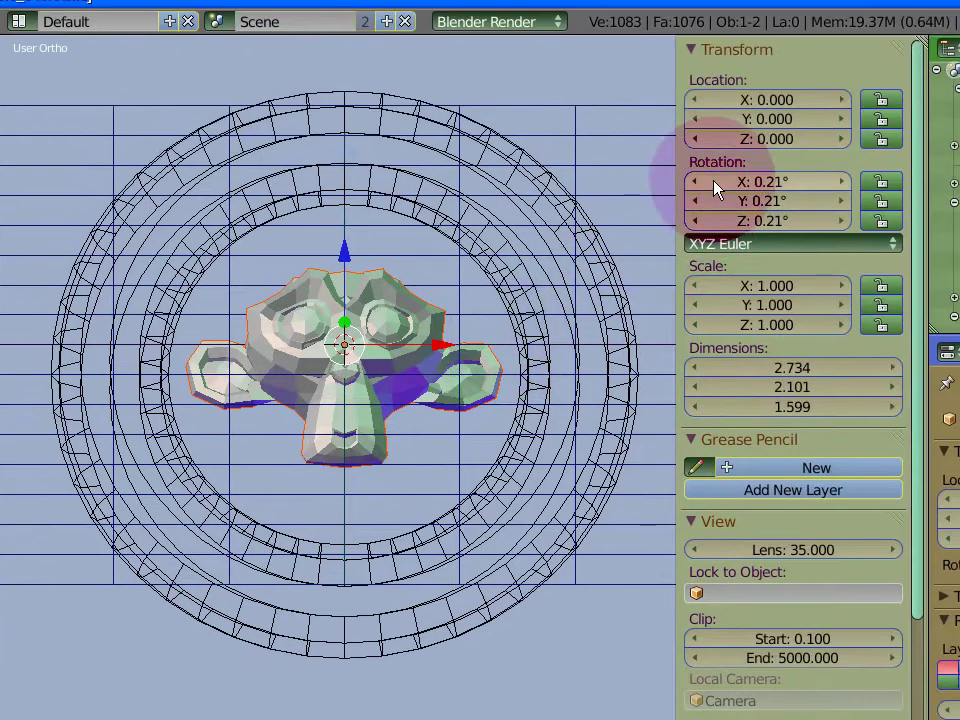
# Add a single driver to each of the monkey's X, Y and Z Rotation fields
pyautogui.rightClick(715, 185)
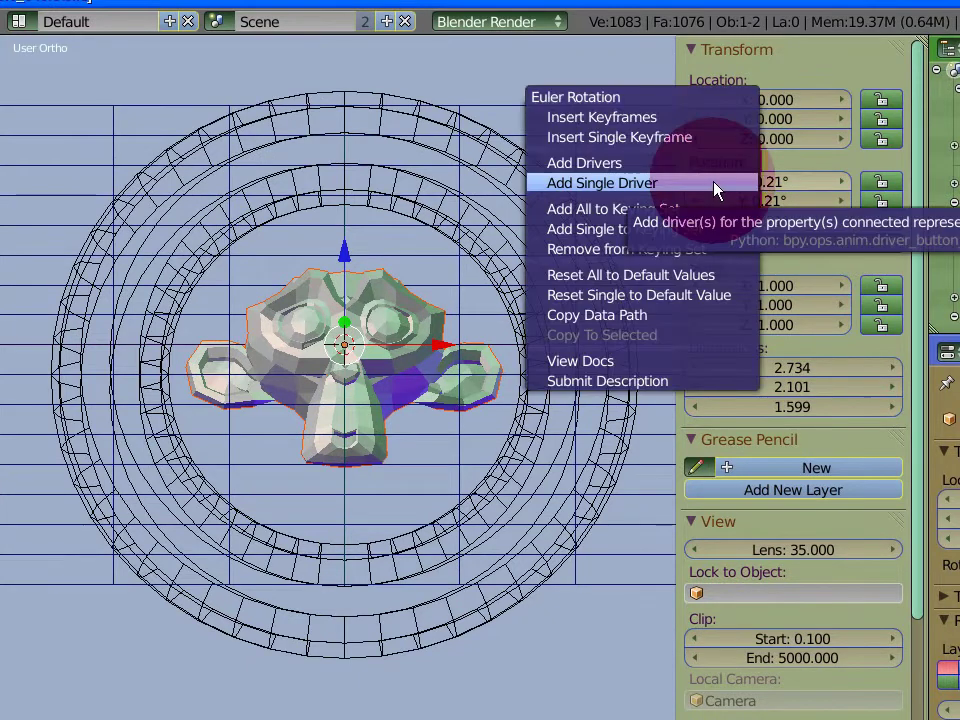
pyautogui.click(715, 184)
pyautogui.rightClick(731, 207)
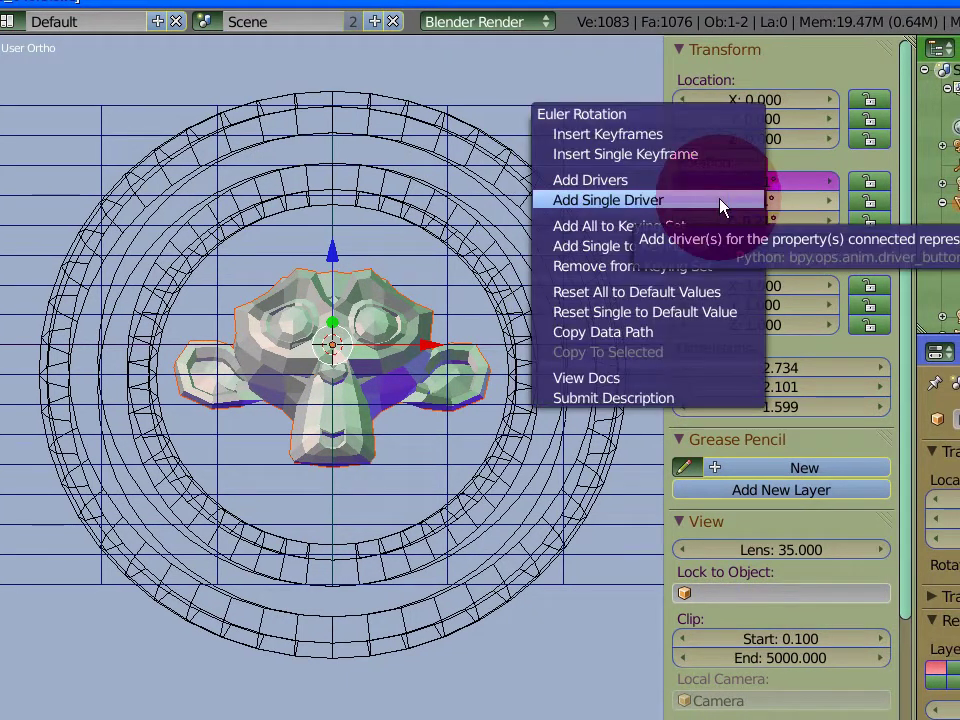
pyautogui.click(721, 205)
pyautogui.rightClick(736, 222)
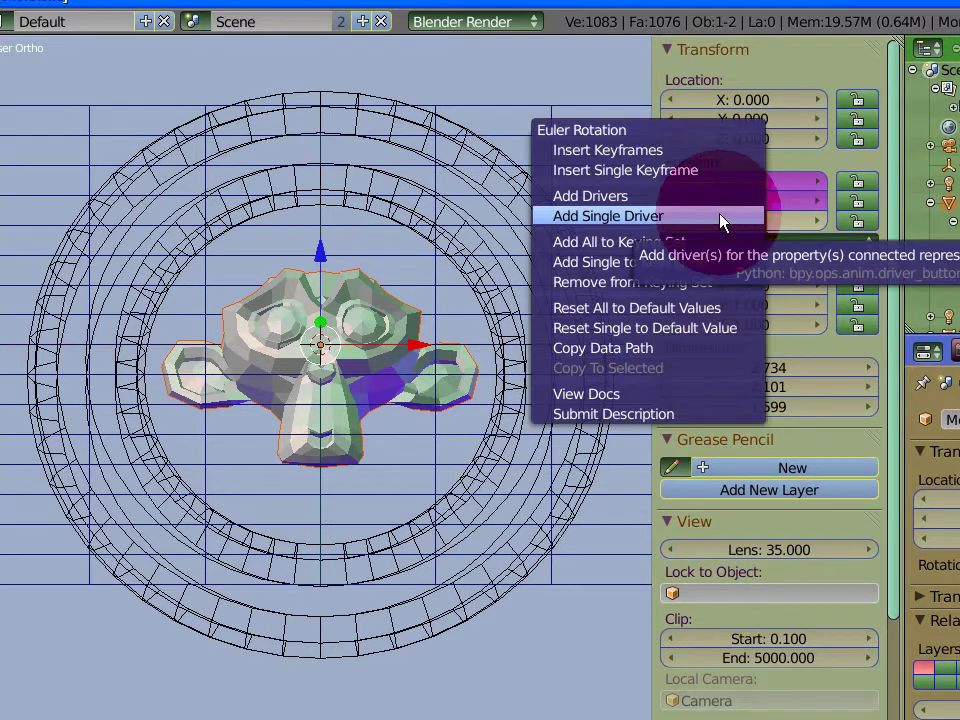
pyautogui.click(720, 215)
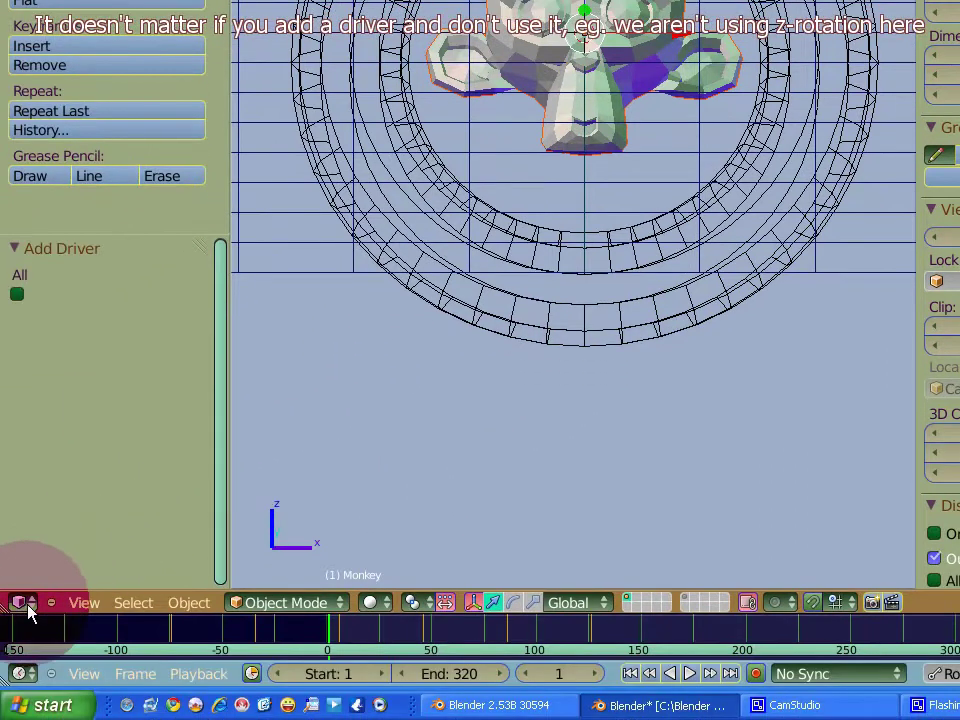
# Turn the 3D view into a Graph Editor in Drivers mode and select the X Euler Rotation channel
pyautogui.click(20, 603)
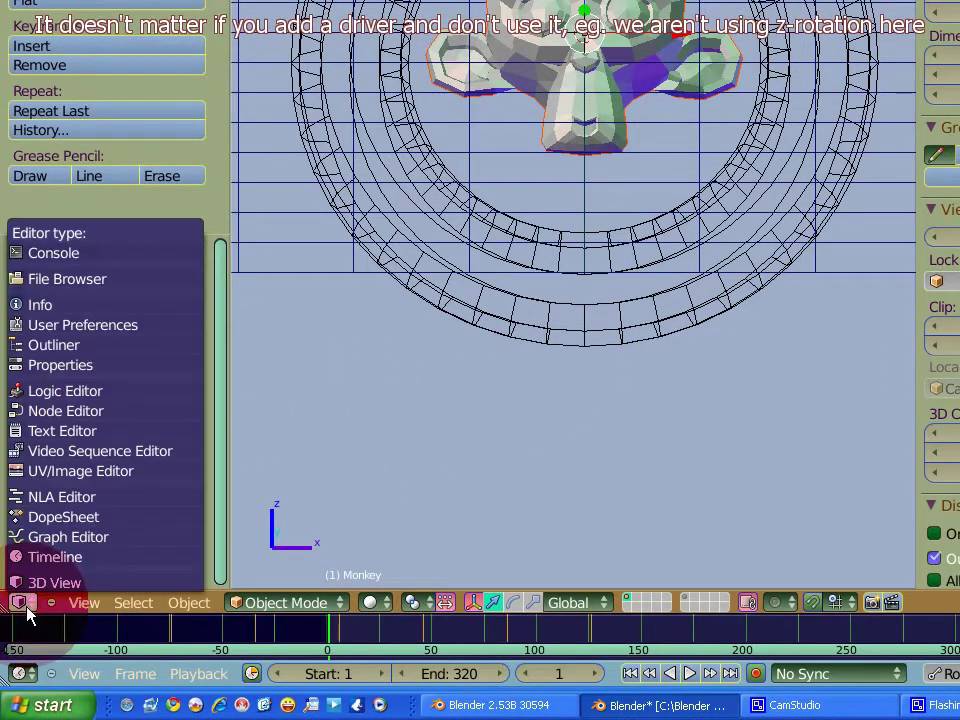
pyautogui.click(68, 537)
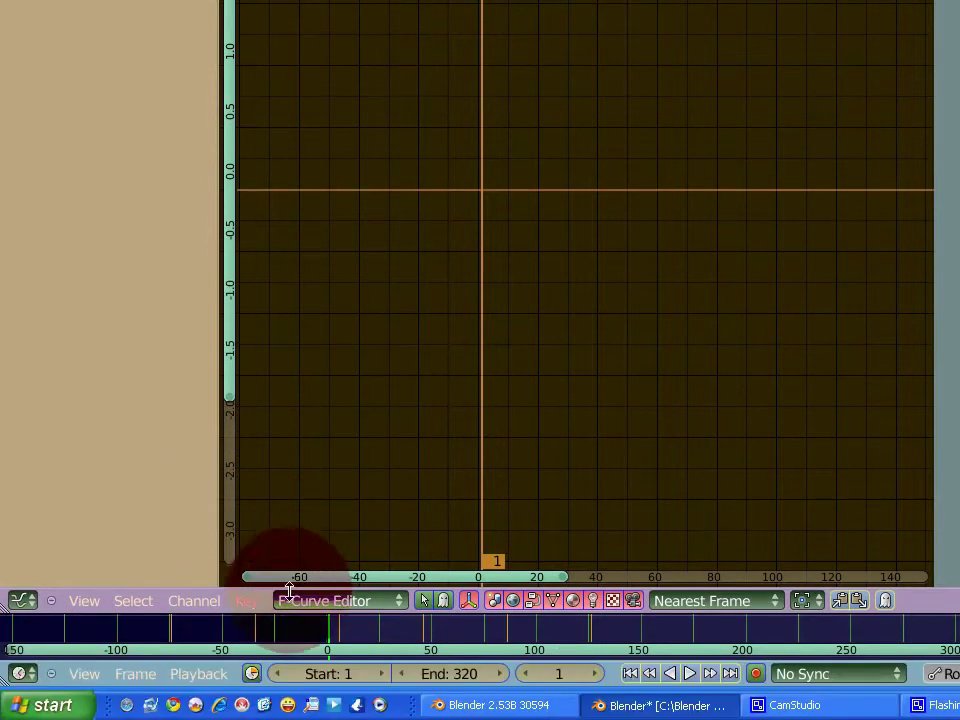
pyautogui.click(402, 604)
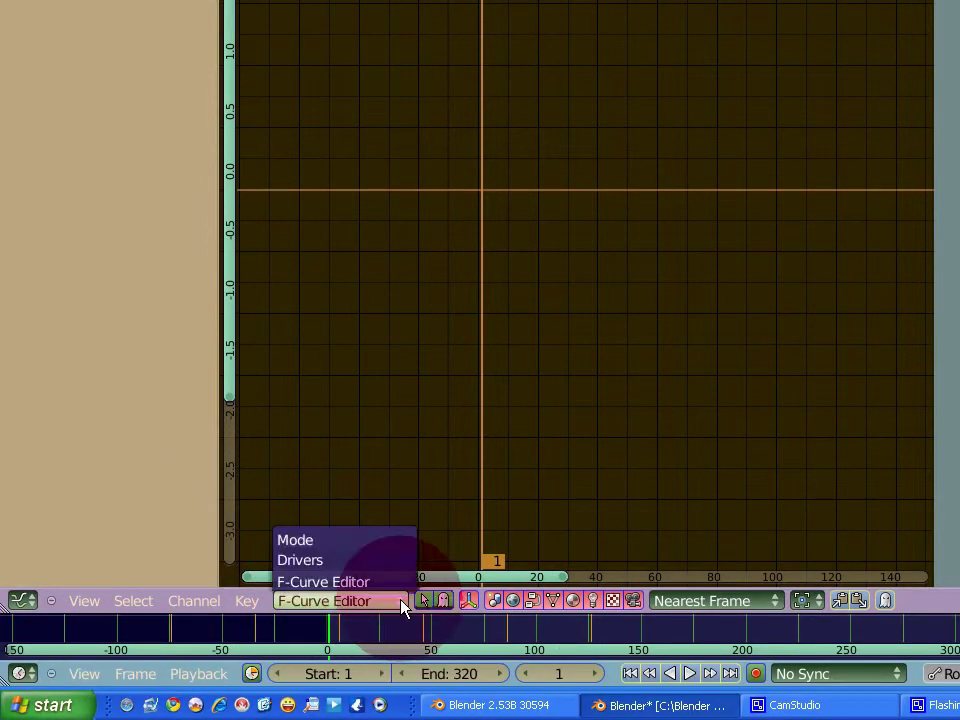
pyautogui.click(345, 565)
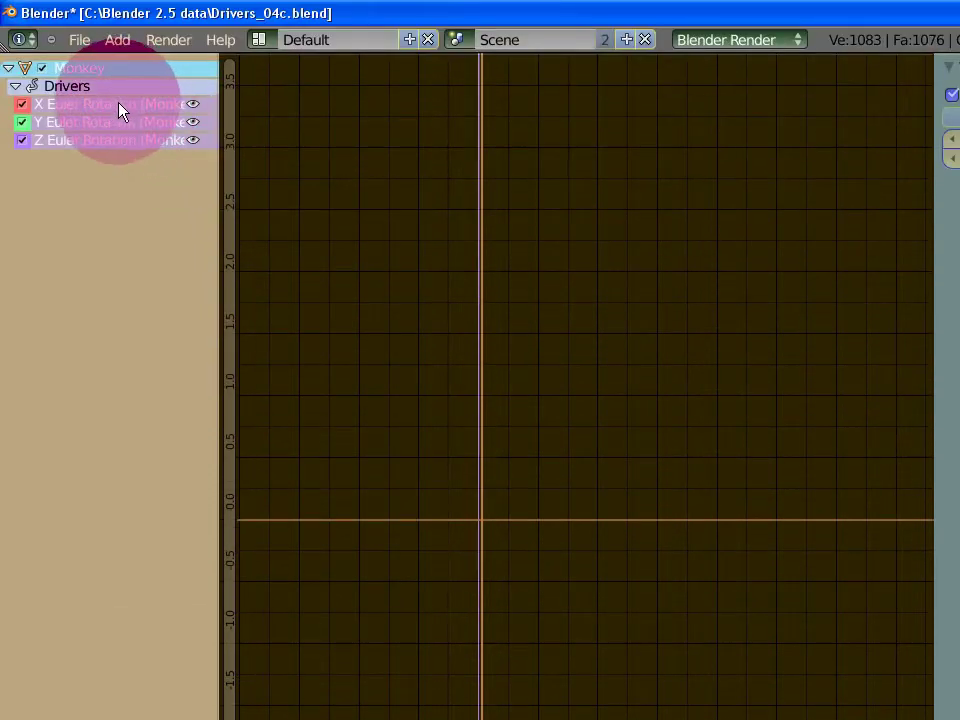
pyautogui.click(118, 104)
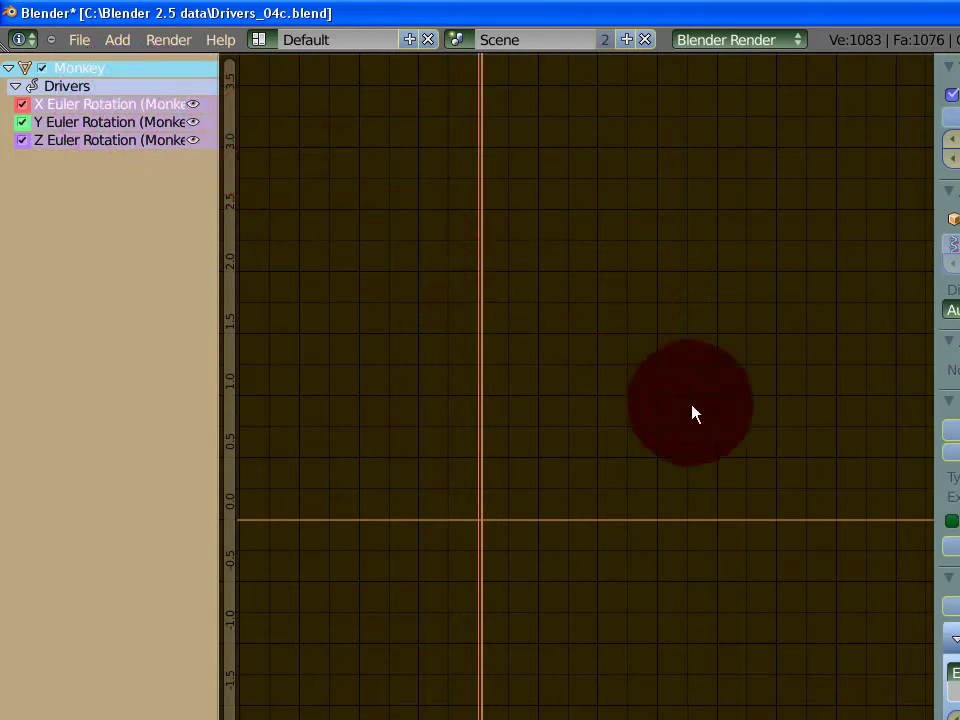
# Remove the X rotation driver's Generator modifier and set its type to Maximum Value
pyautogui.click(772, 521)
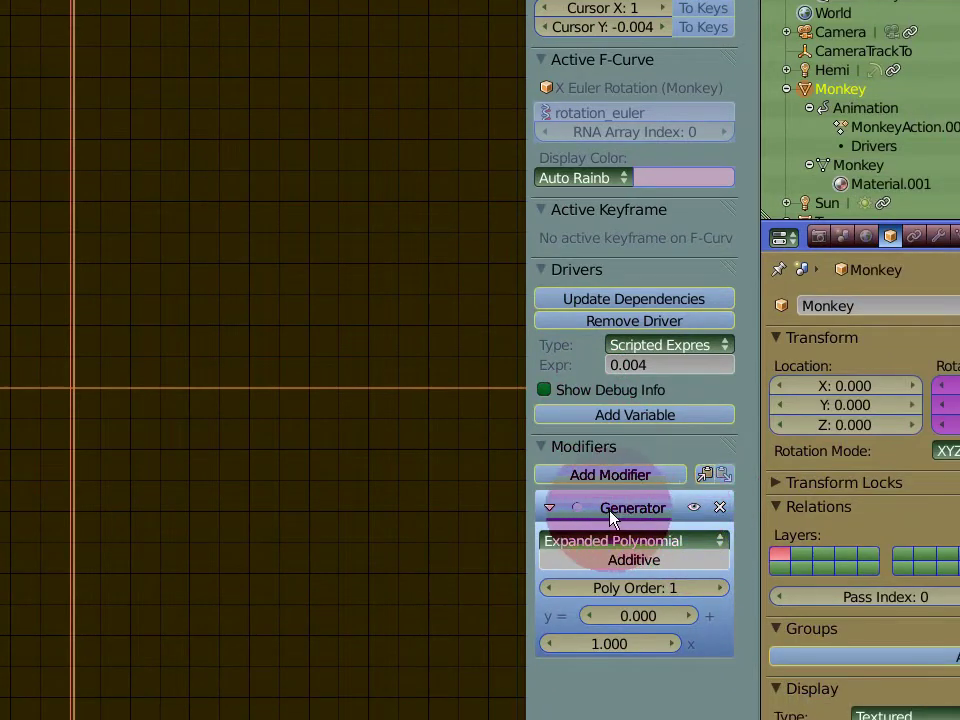
pyautogui.click(719, 508)
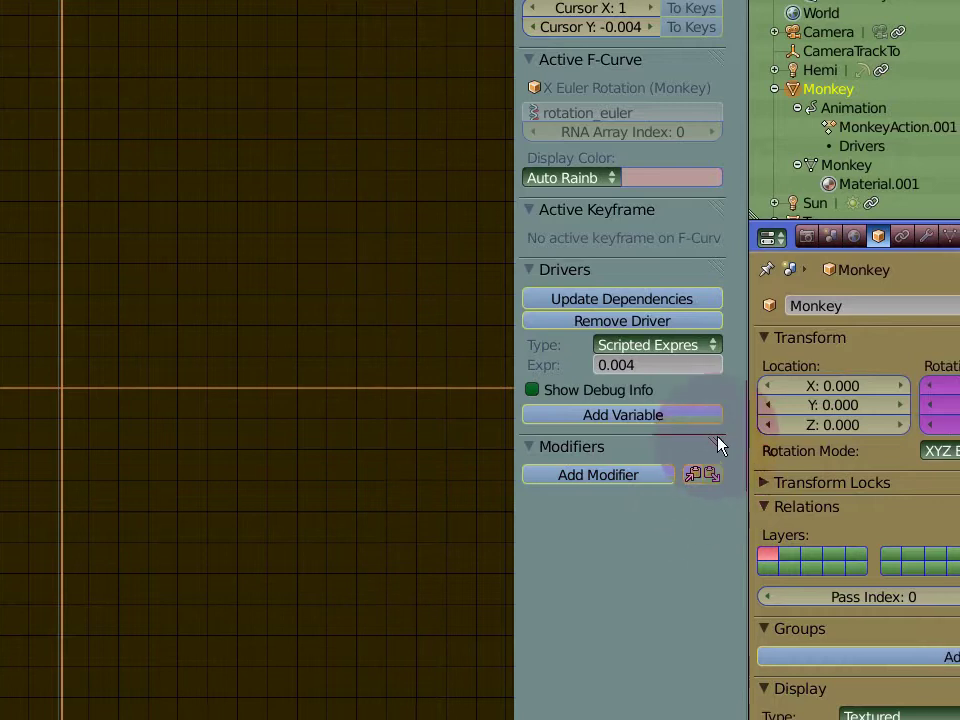
pyautogui.click(713, 350)
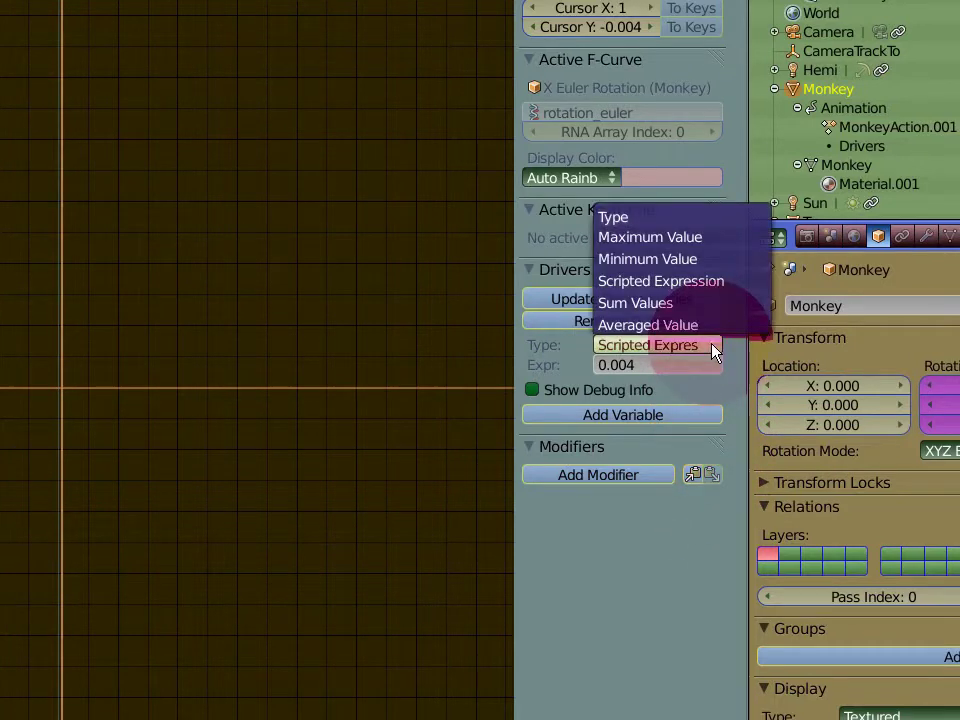
pyautogui.click(671, 241)
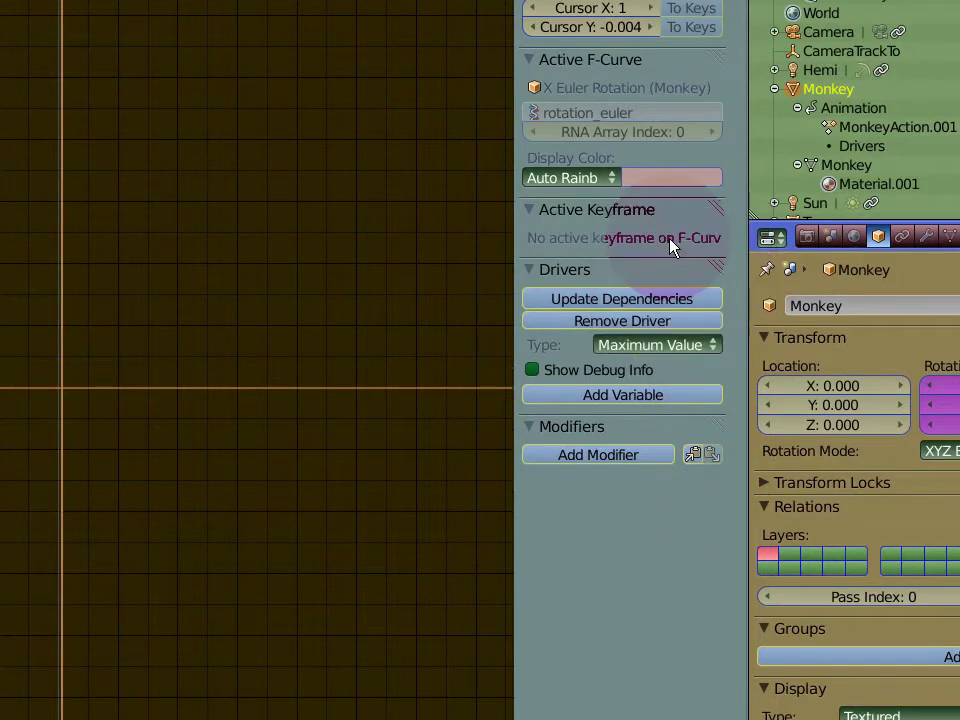
# Add a Transform Channel variable reading the Torus's Y Location
pyautogui.click(655, 396)
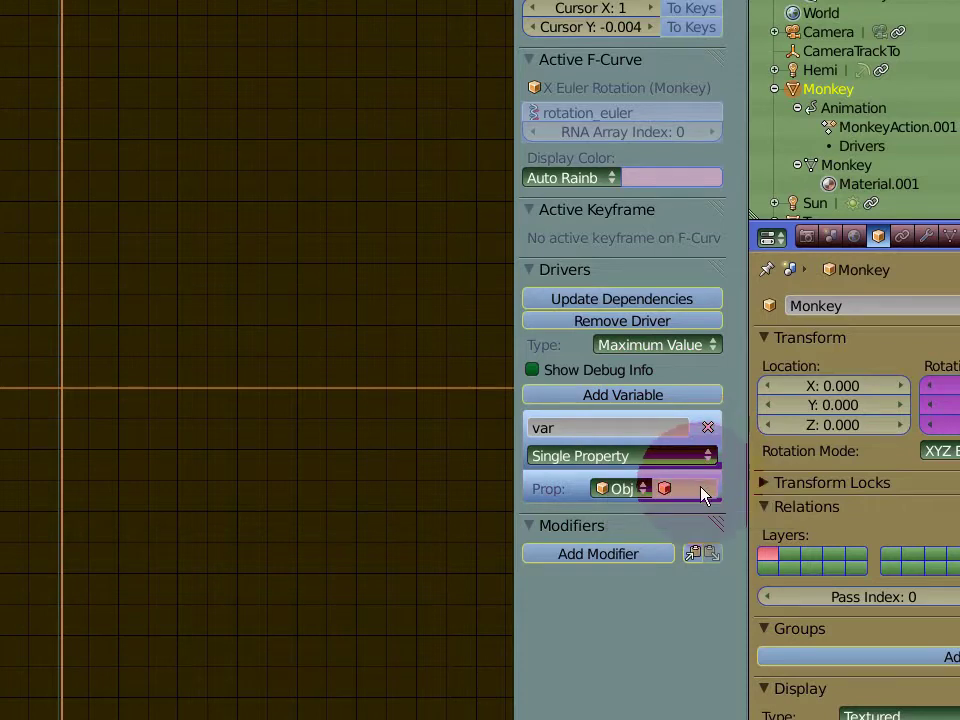
pyautogui.click(700, 489)
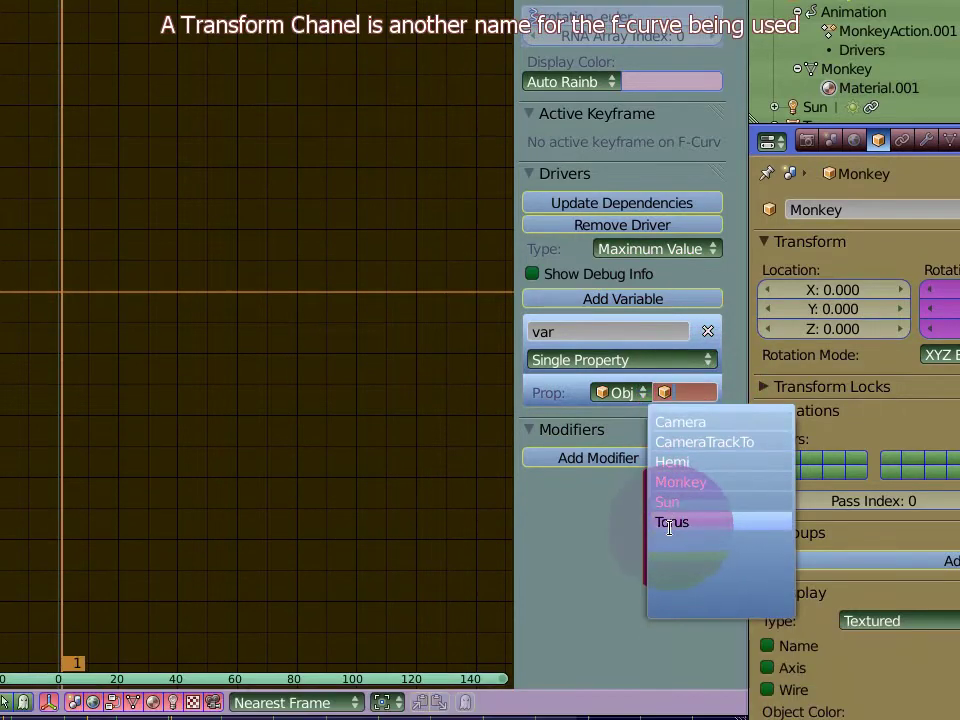
pyautogui.click(692, 510)
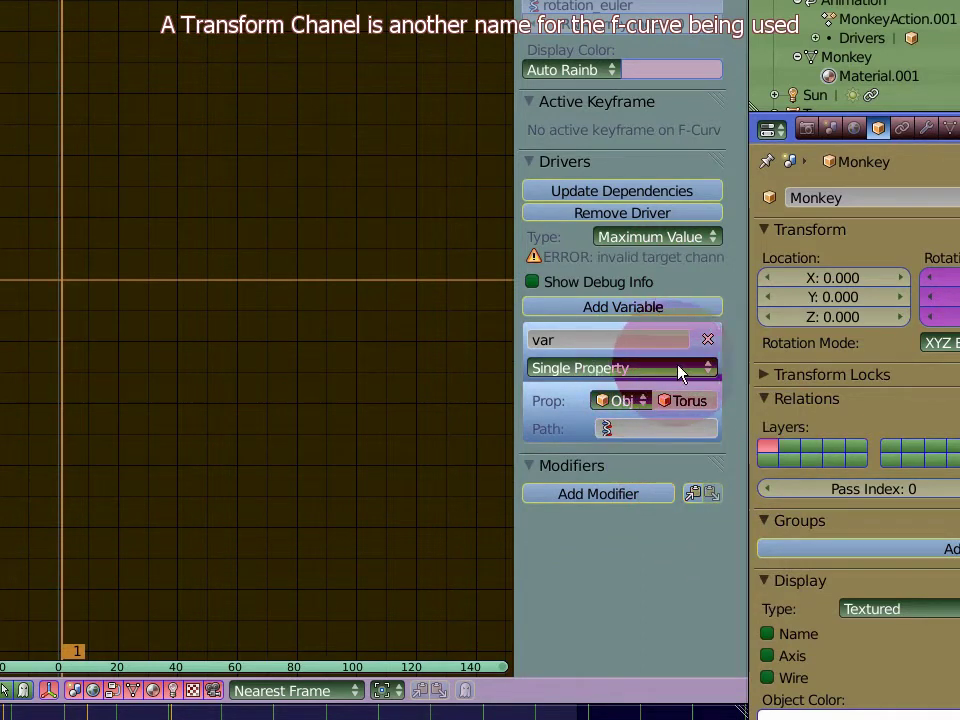
pyautogui.click(679, 368)
pyautogui.click(648, 329)
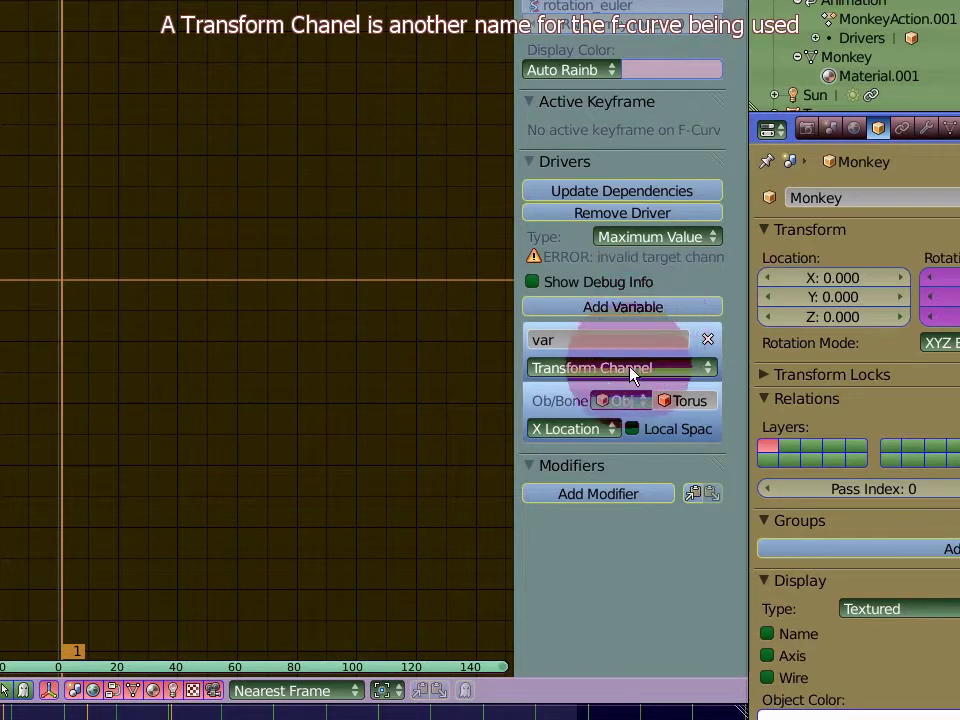
pyautogui.click(614, 429)
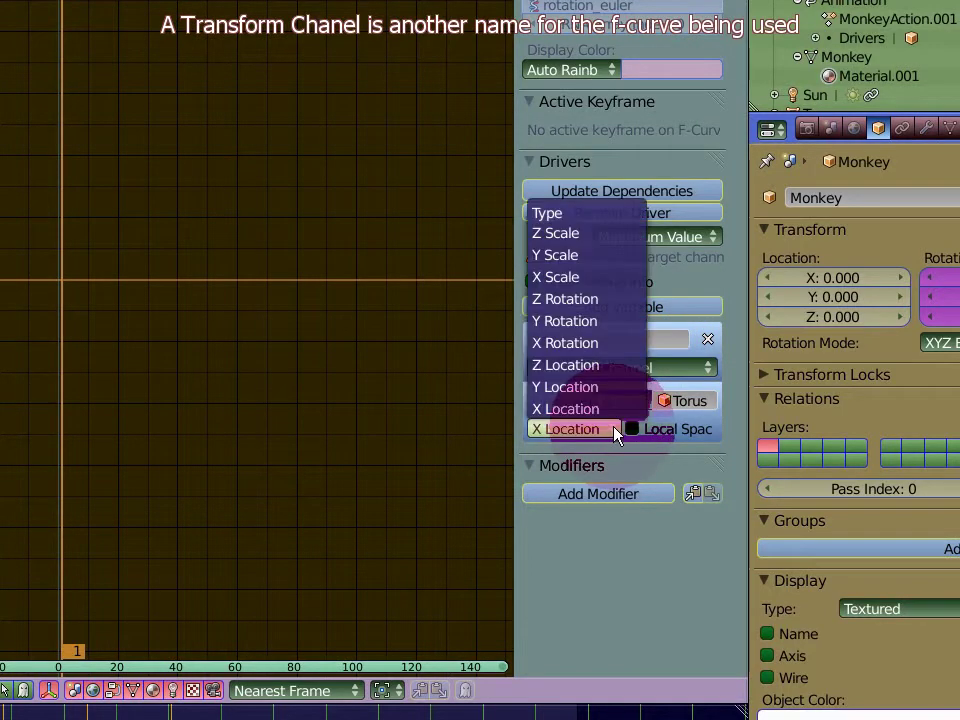
pyautogui.click(596, 387)
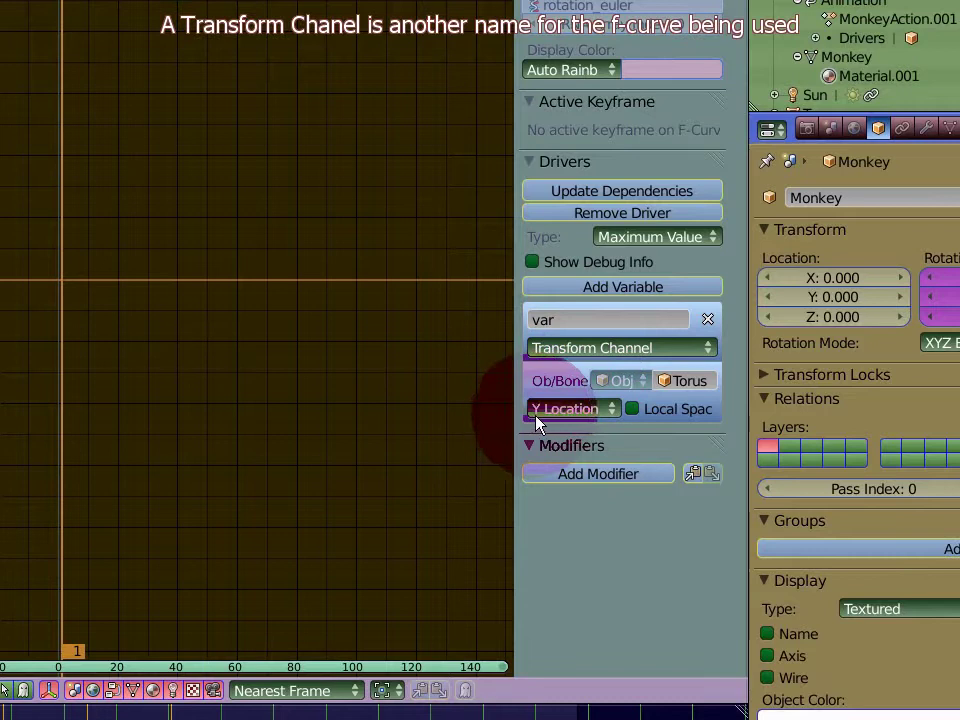
pyautogui.rightClick(457, 285)
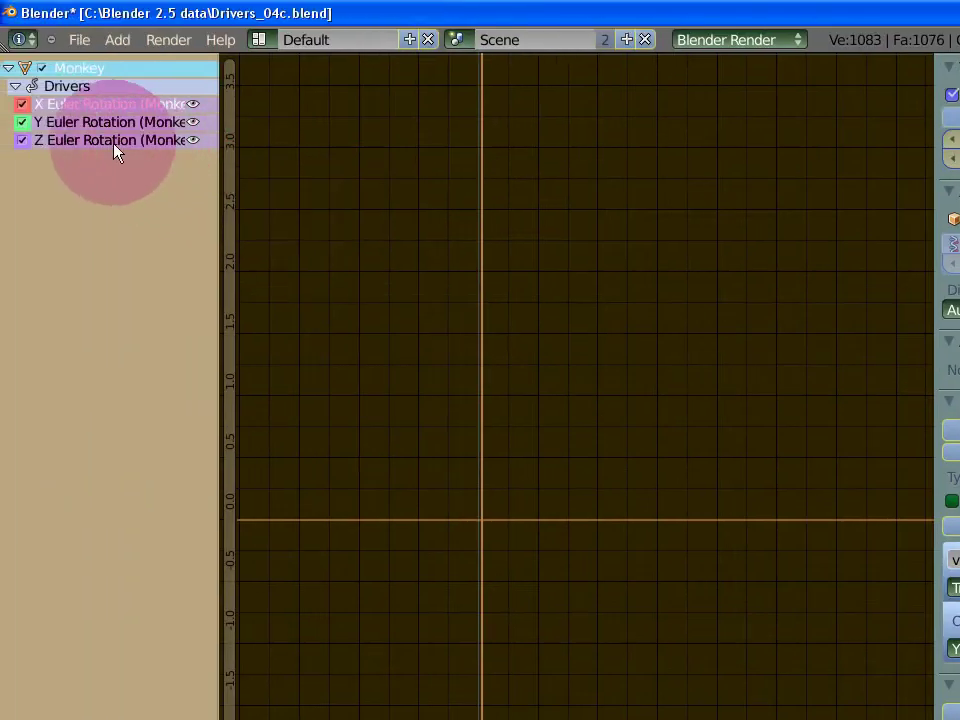
# On the Y Euler Rotation driver, remove the Generator and add a variable targeting the Torus
pyautogui.click(48, 122)
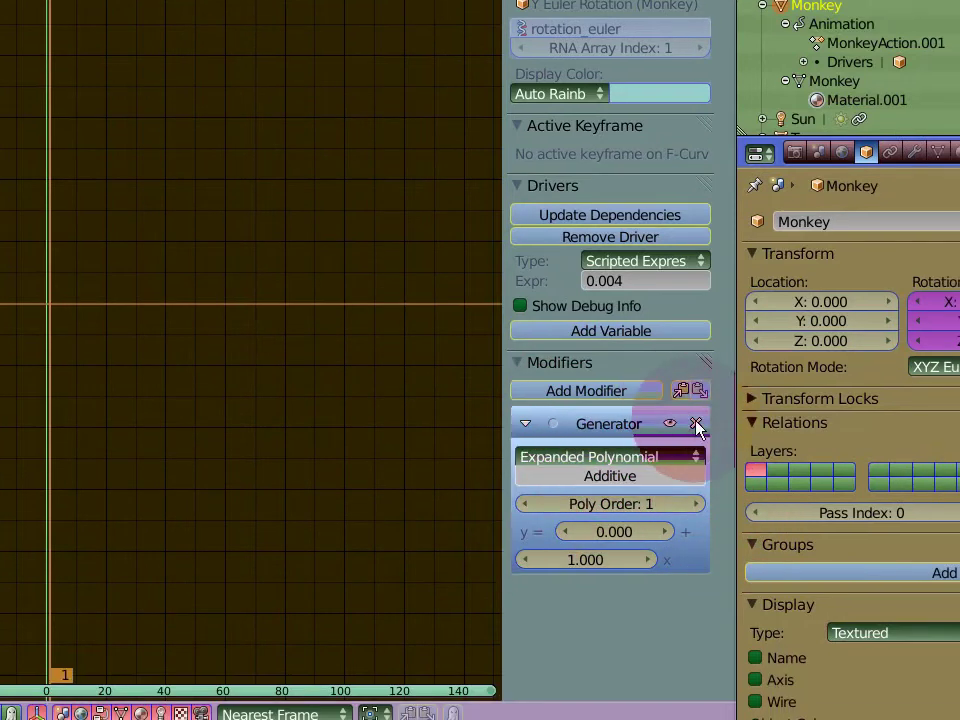
pyautogui.click(697, 427)
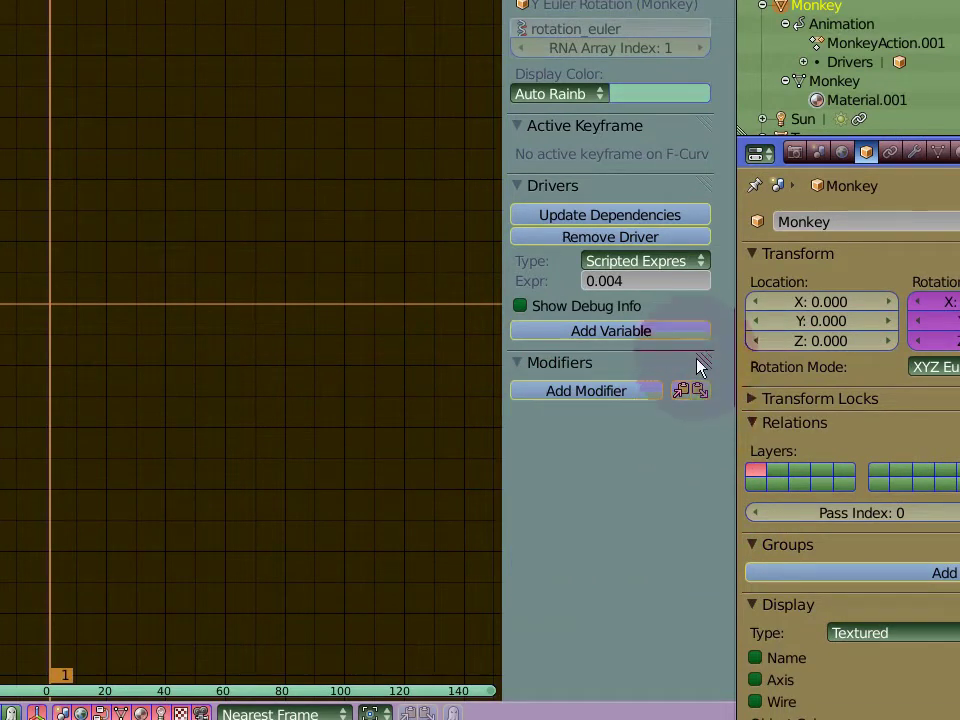
pyautogui.click(657, 343)
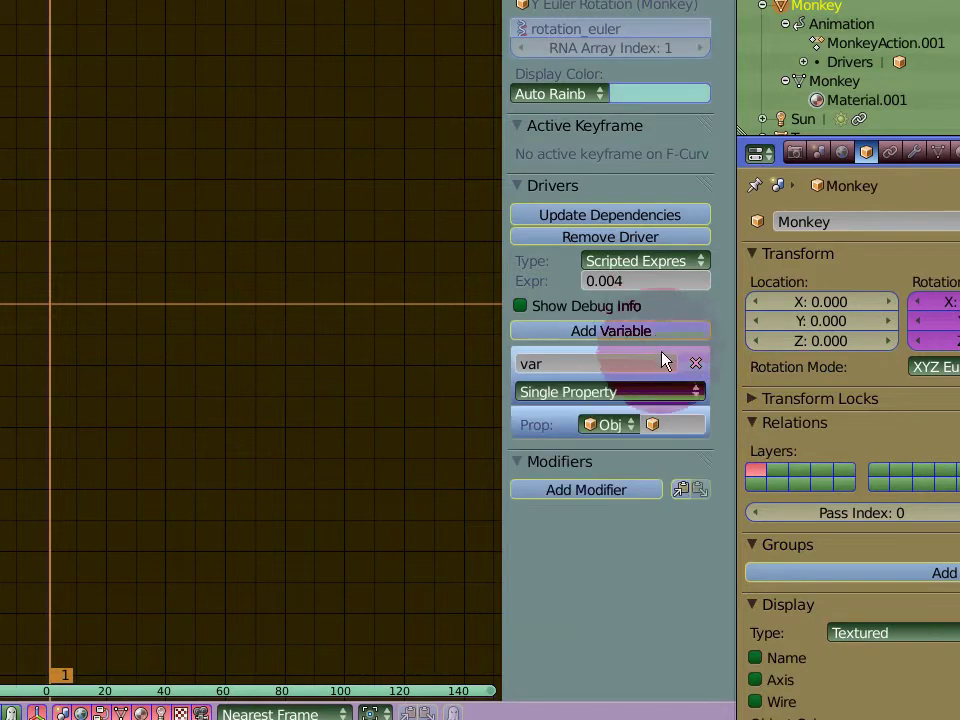
pyautogui.click(677, 425)
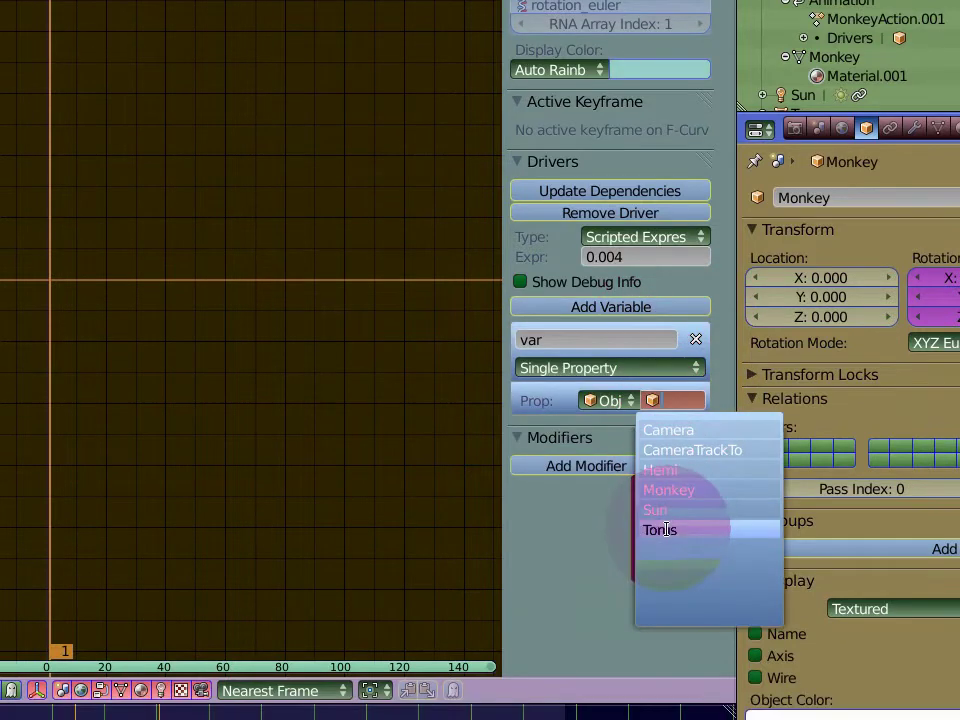
pyautogui.click(660, 554)
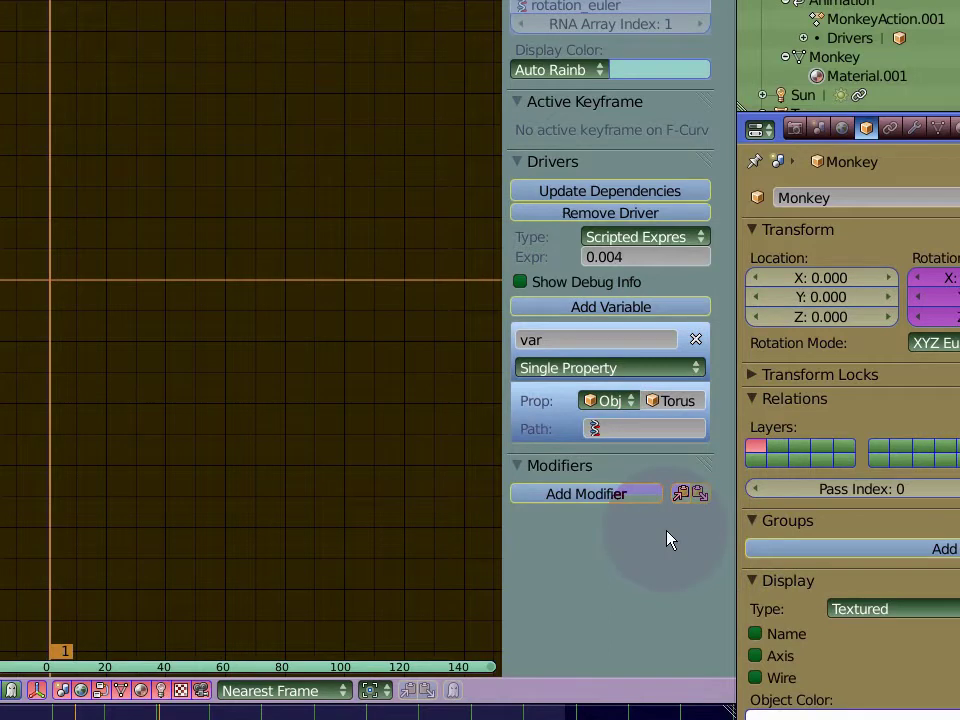
# Make the variable a Transform Channel reading Y Location, set type to Maximum Value, and update dependencies
pyautogui.click(699, 369)
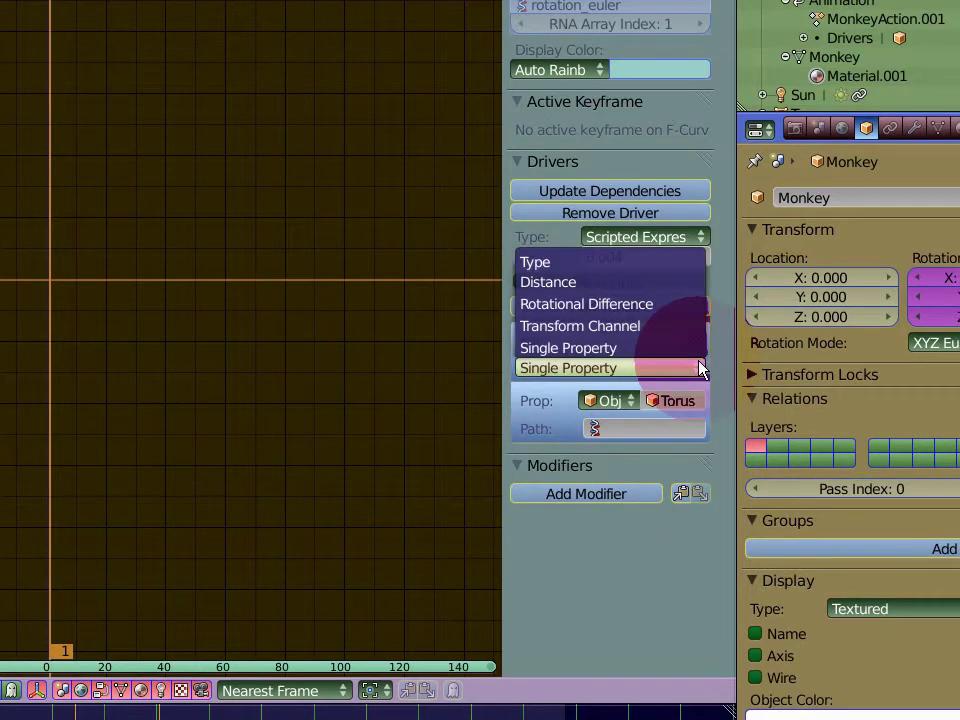
pyautogui.click(639, 327)
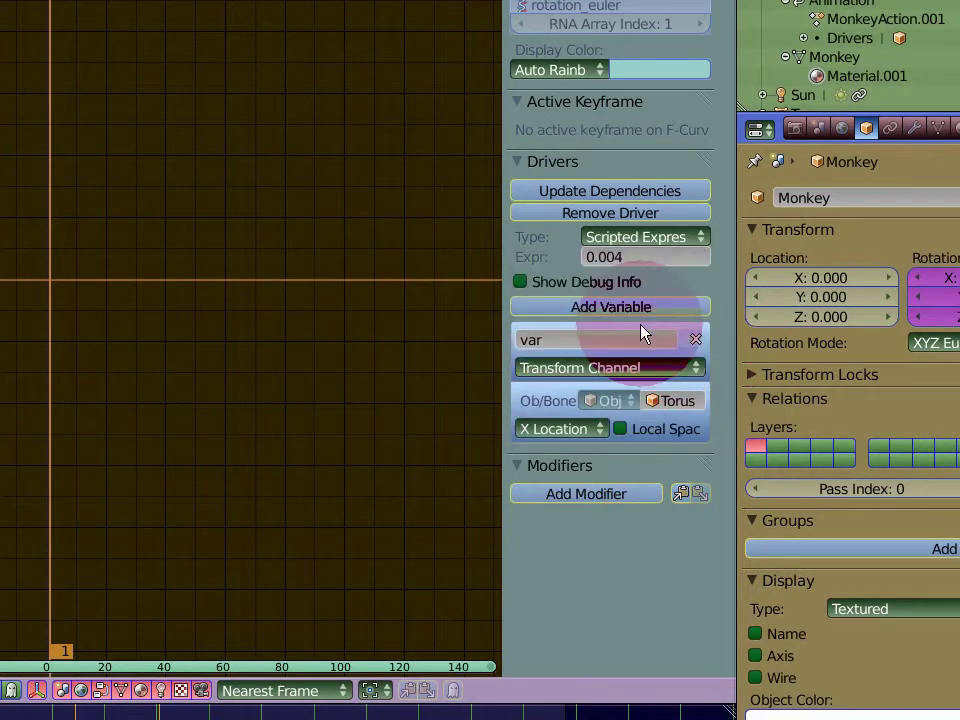
pyautogui.click(599, 431)
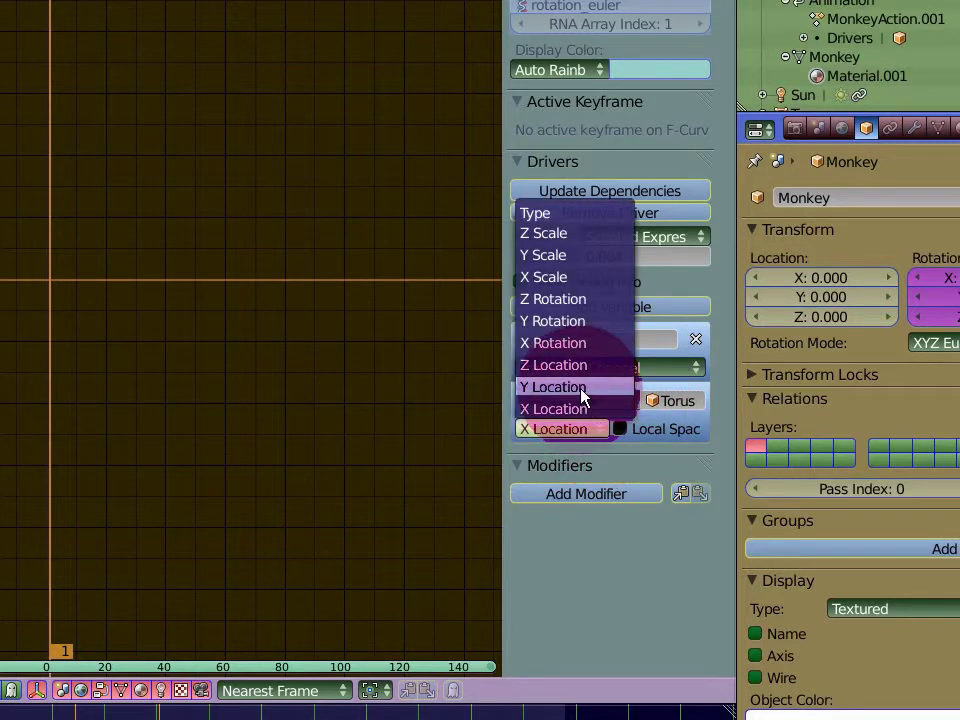
pyautogui.click(584, 389)
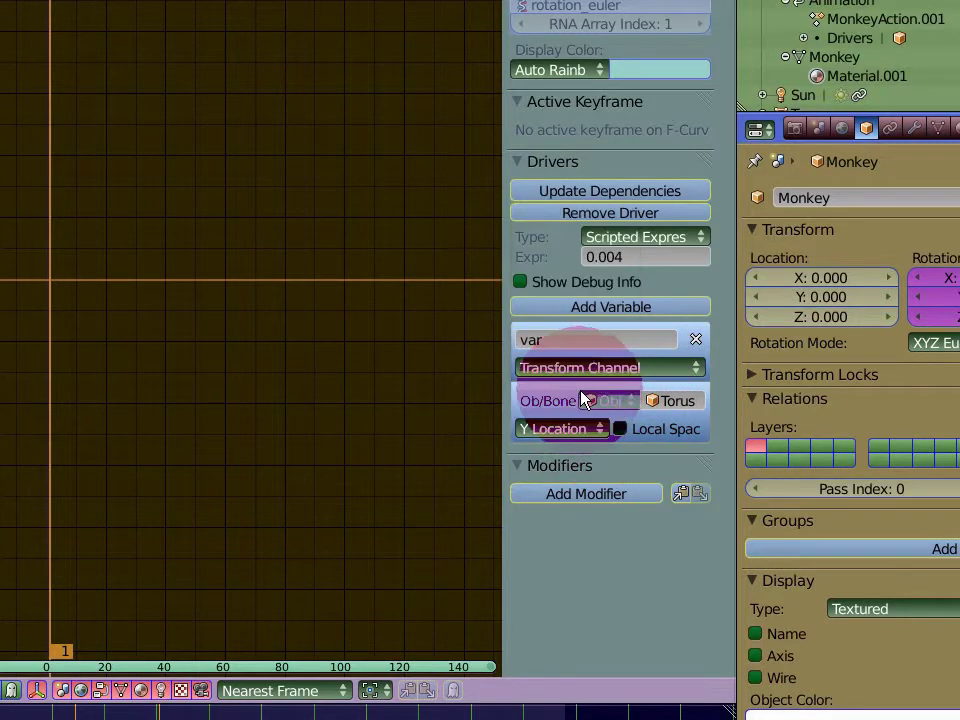
pyautogui.click(703, 236)
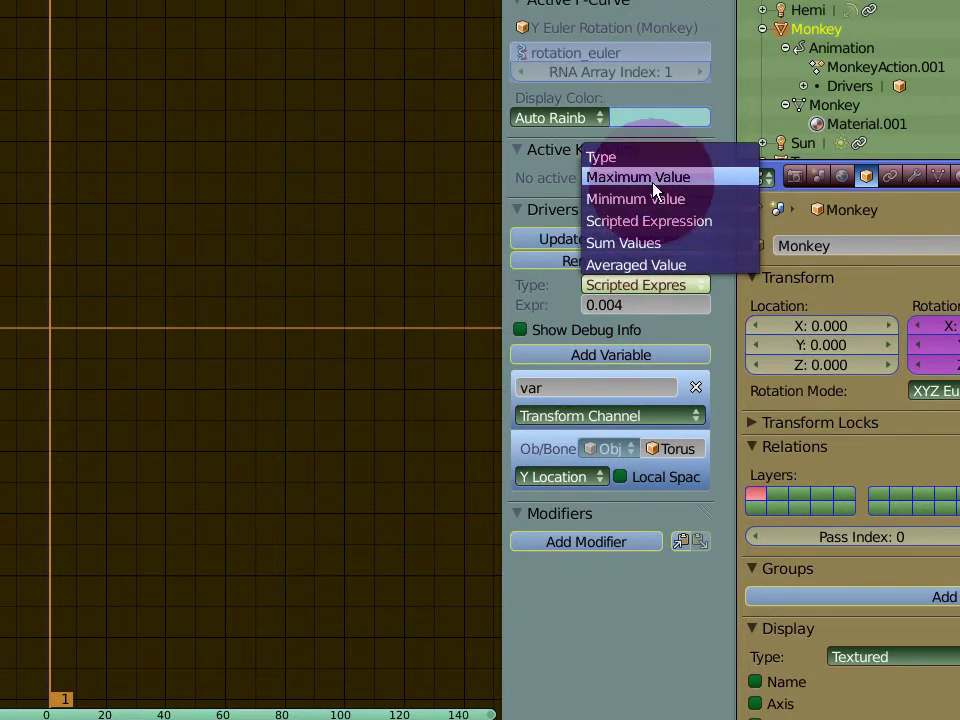
pyautogui.click(654, 129)
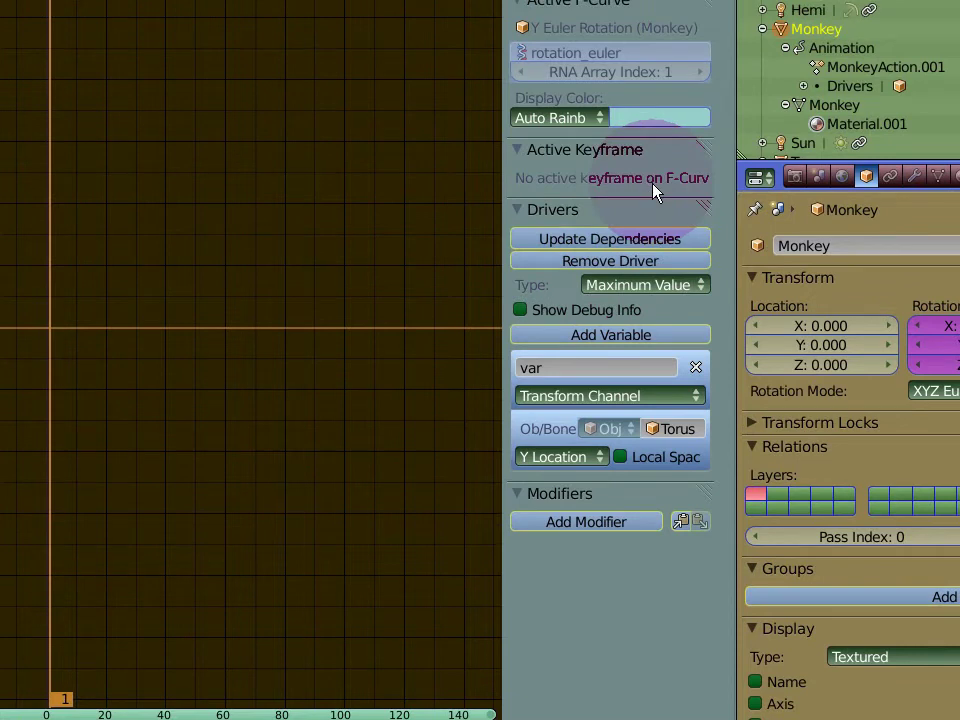
pyautogui.click(591, 241)
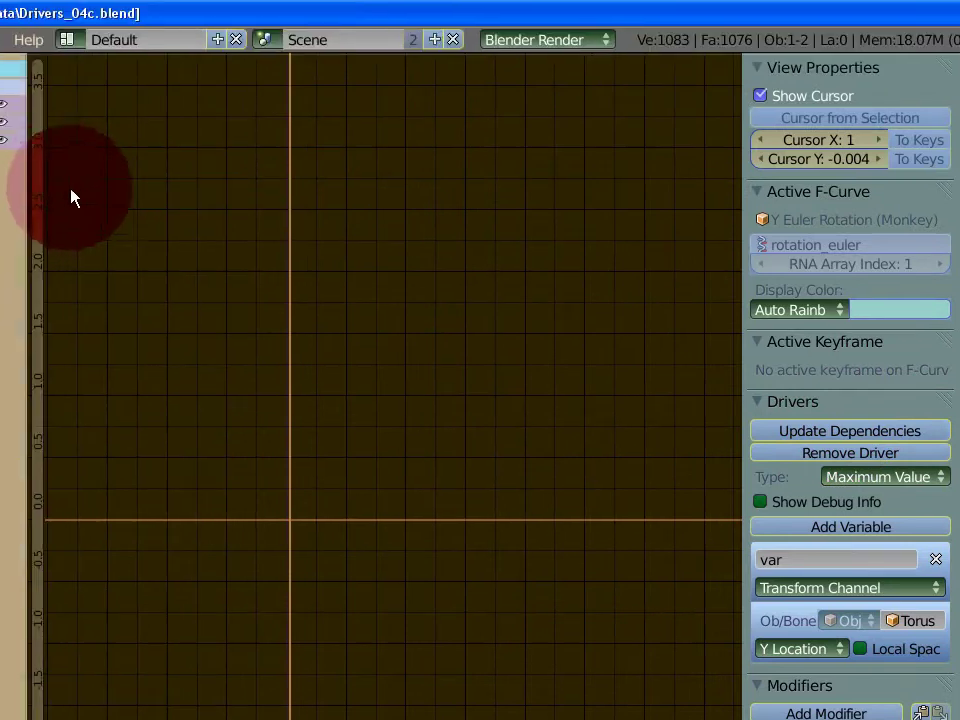
pyautogui.click(95, 142)
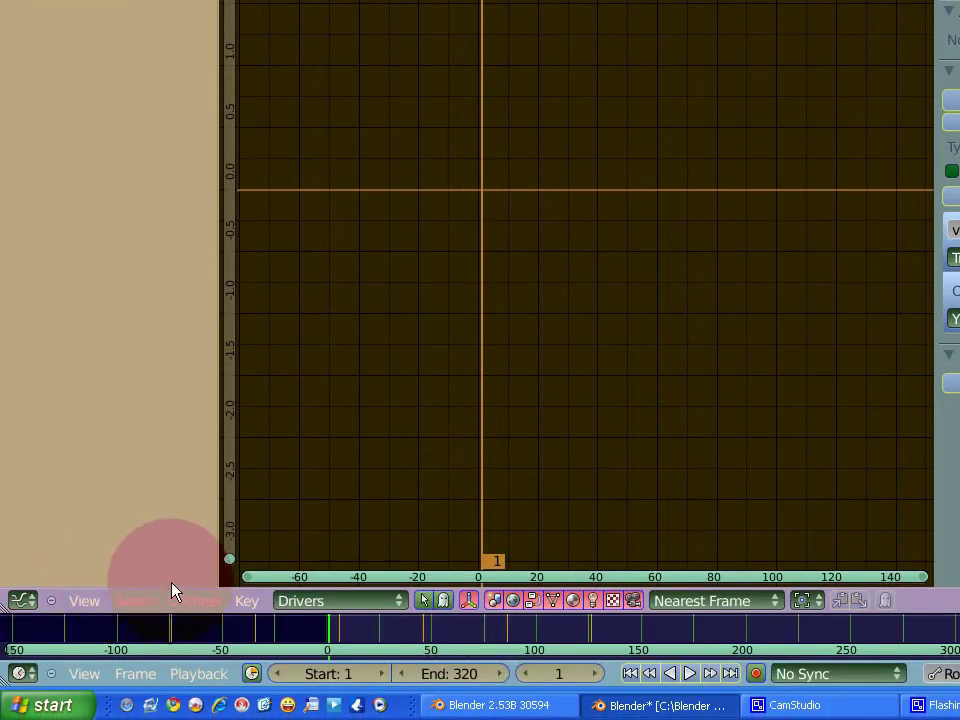
# Switch to F-Curve Editor mode and show the torus's X, Y and Z Location curves
pyautogui.click(397, 601)
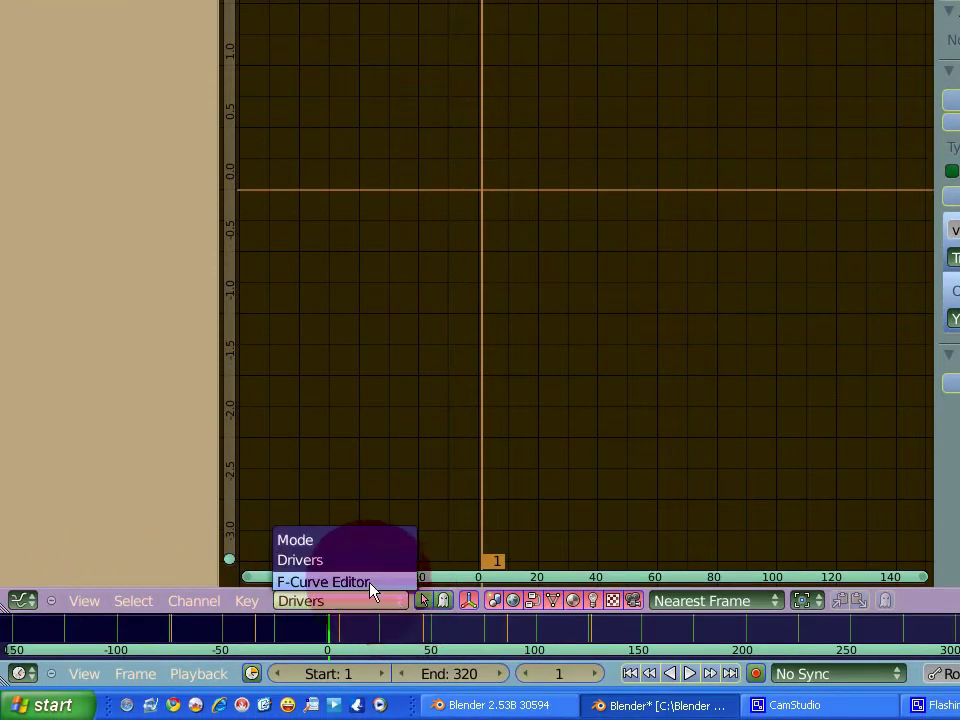
pyautogui.click(368, 583)
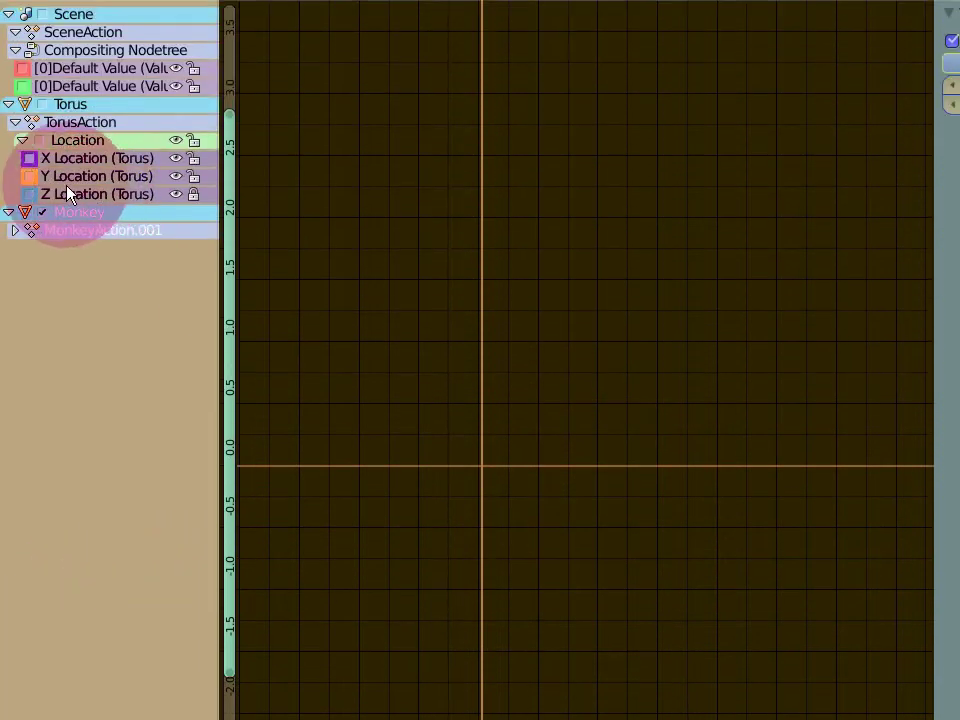
pyautogui.click(29, 158)
pyautogui.click(29, 176)
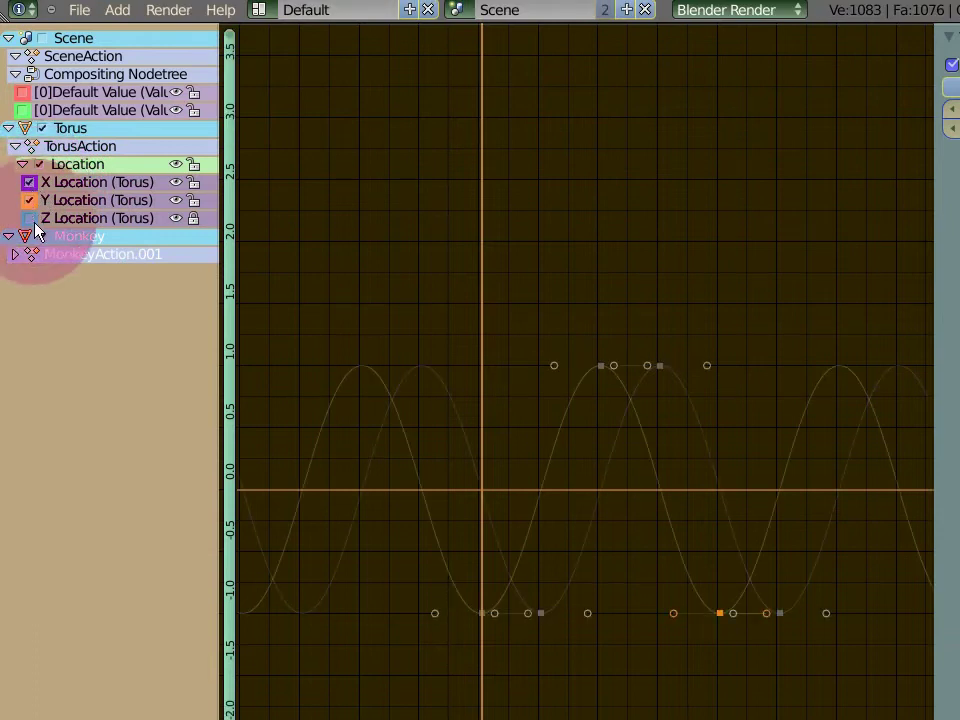
pyautogui.click(29, 218)
pyautogui.click(16, 255)
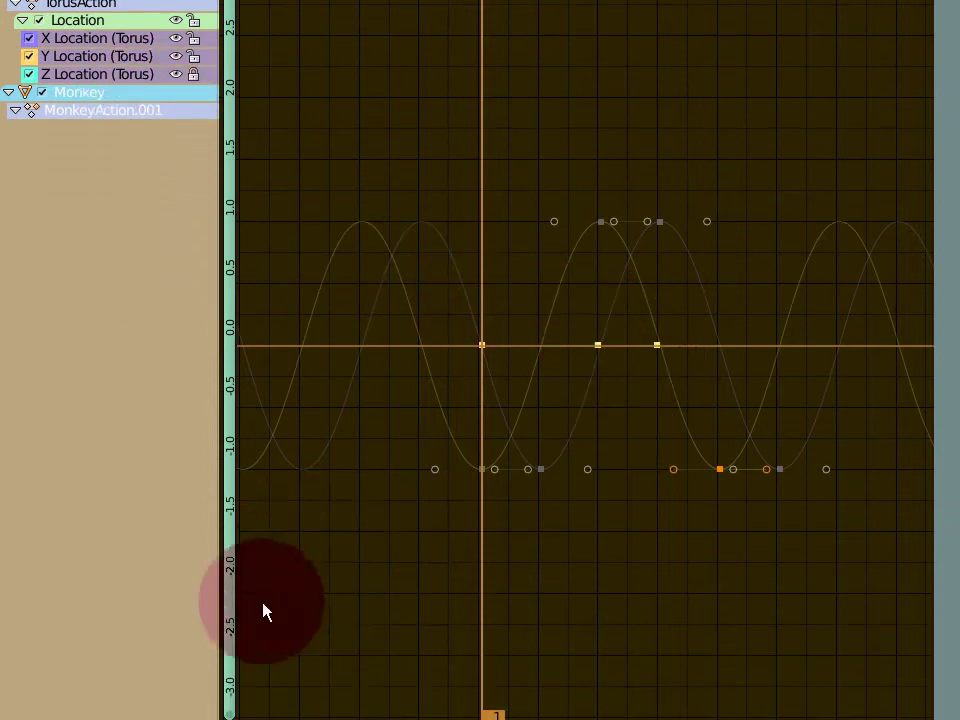
# Turn the graph area into a 3D View, scrub the frames, then play to watch the monkey rotate
pyautogui.click(34, 599)
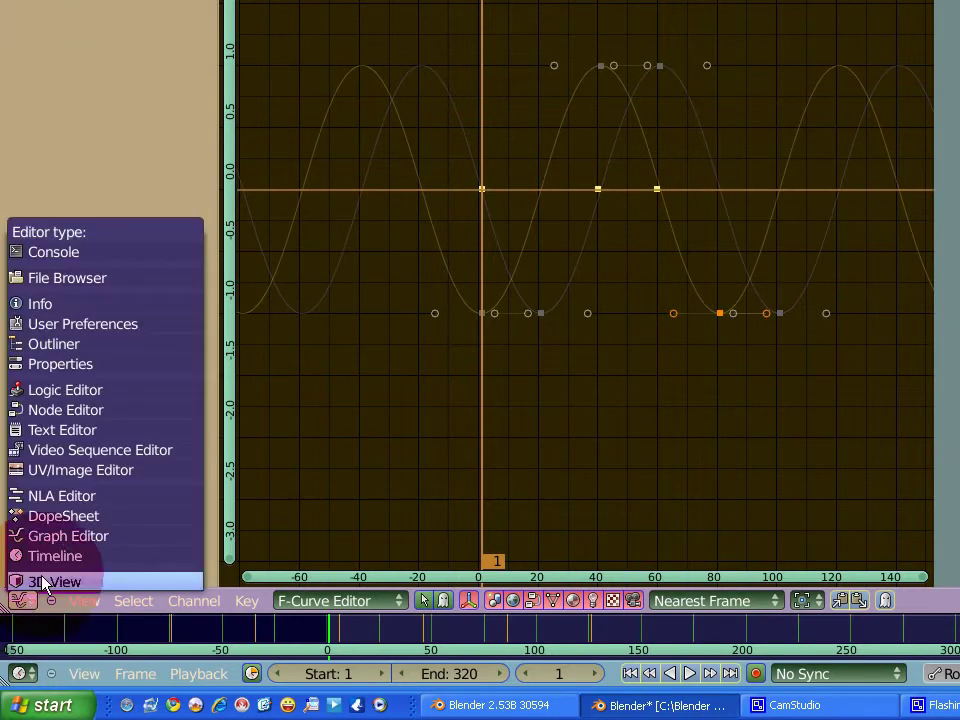
pyautogui.click(42, 585)
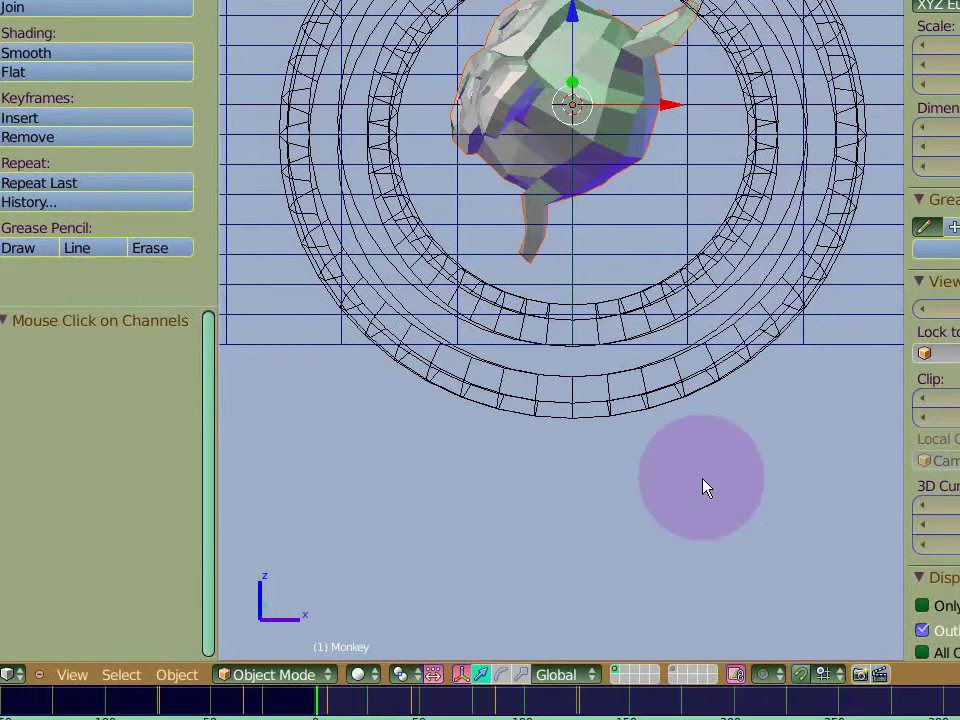
pyautogui.scroll(-2, 703, 487)
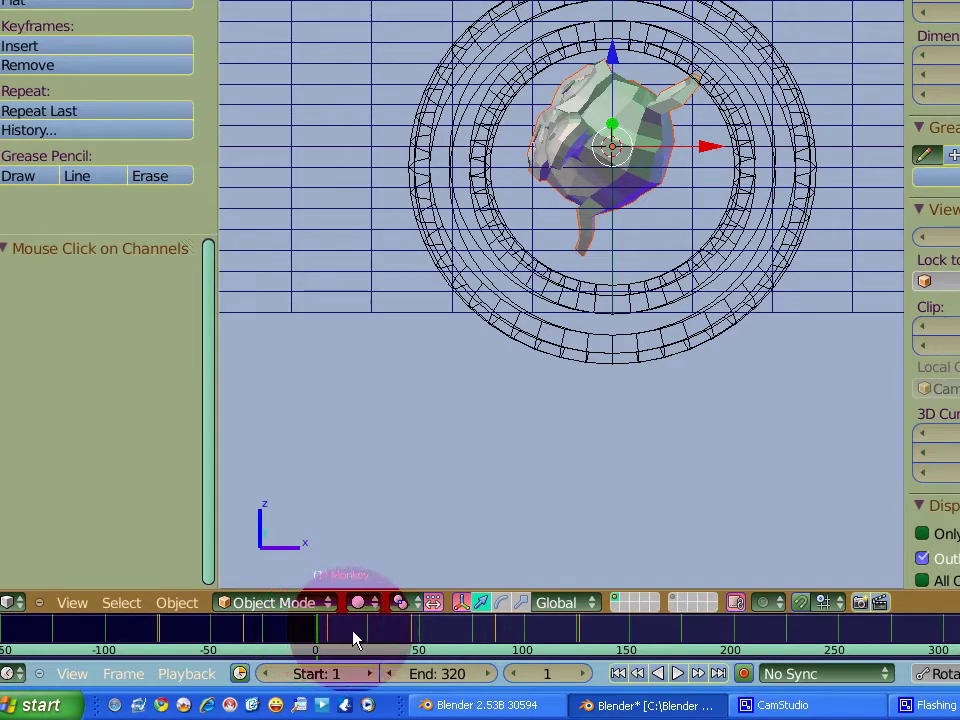
pyautogui.moveTo(316, 636); pyautogui.dragTo(235, 638)
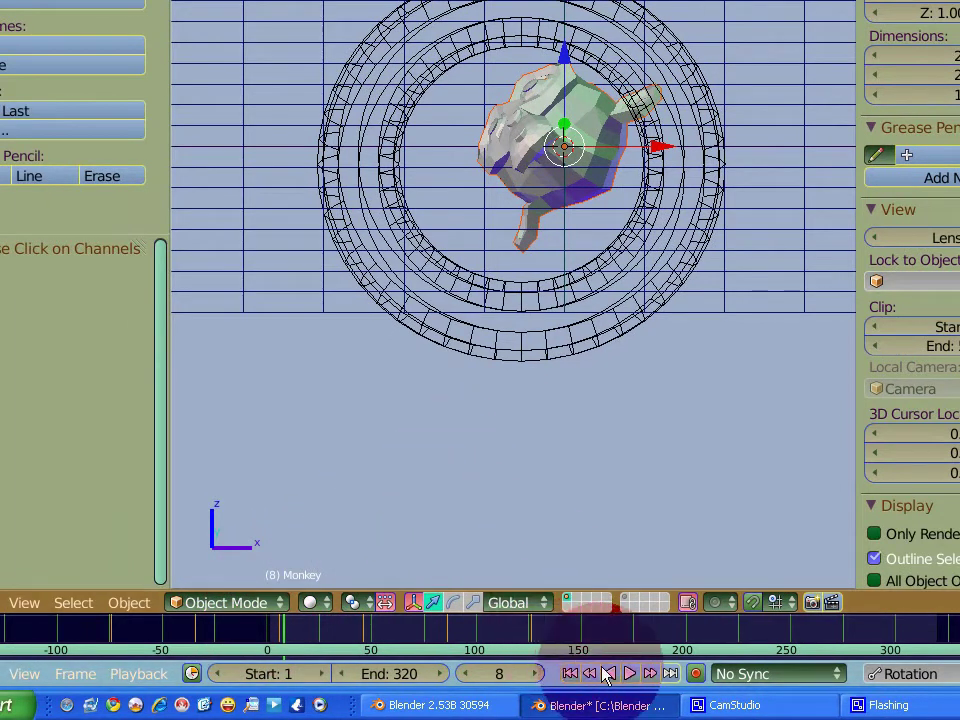
pyautogui.click(633, 676)
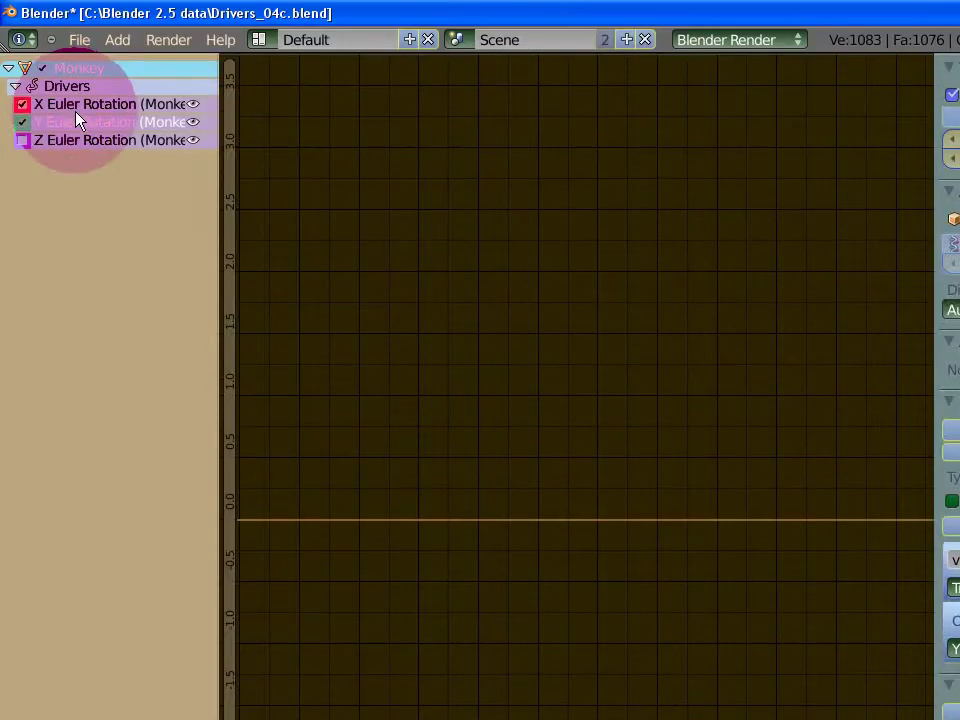
# Point the Y Euler Rotation driver's variable at the torus's X Location, then update dependencies
pyautogui.click(80, 105)
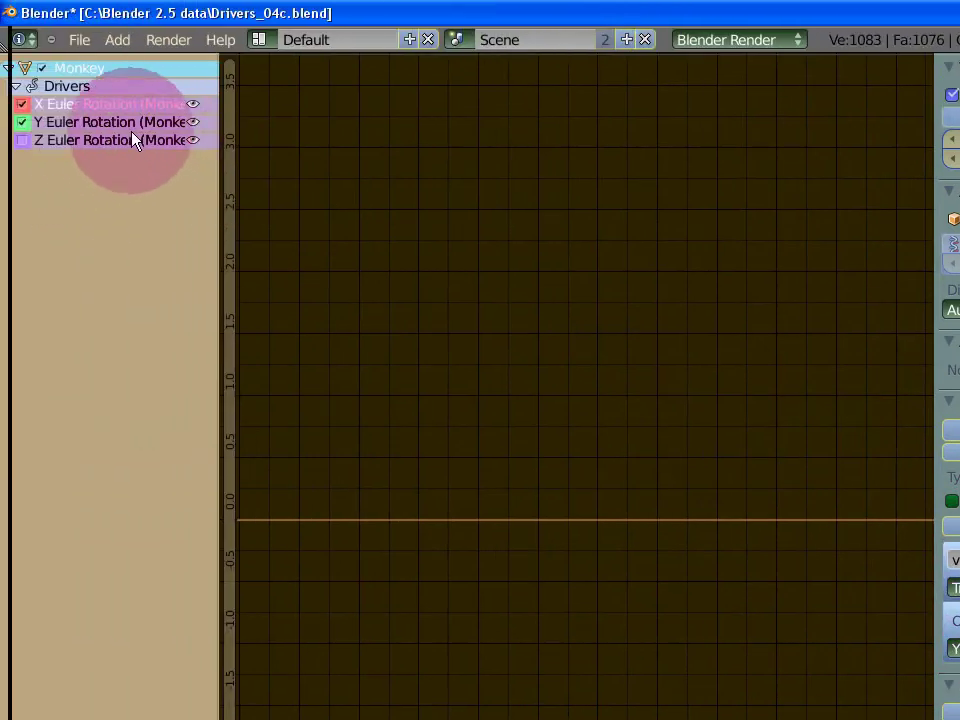
pyautogui.click(128, 124)
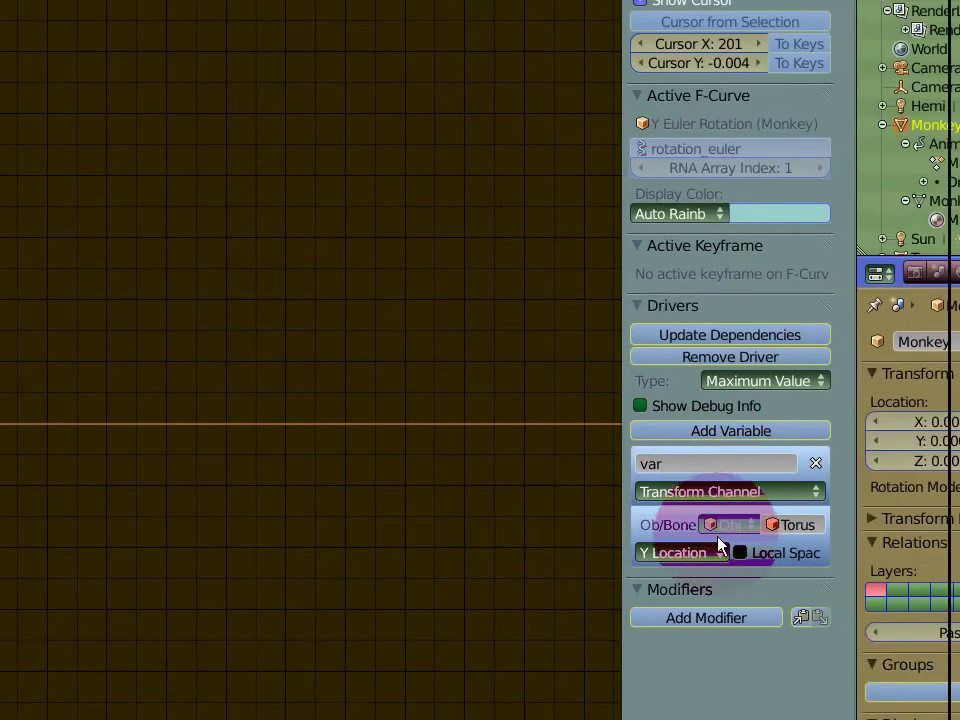
pyautogui.click(855, 639)
pyautogui.click(690, 520)
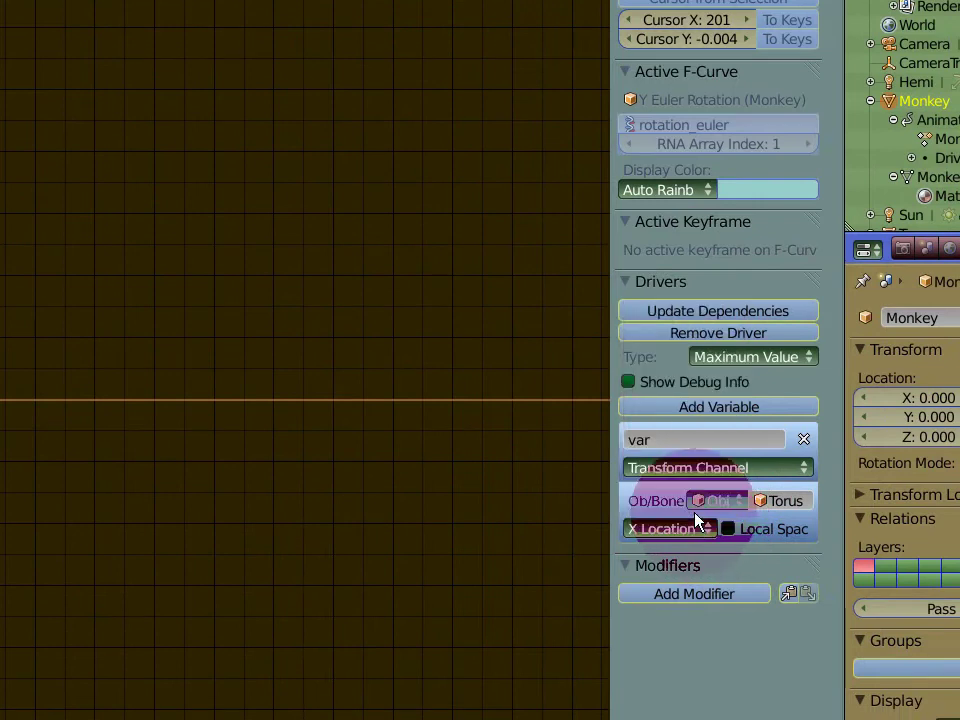
pyautogui.click(709, 312)
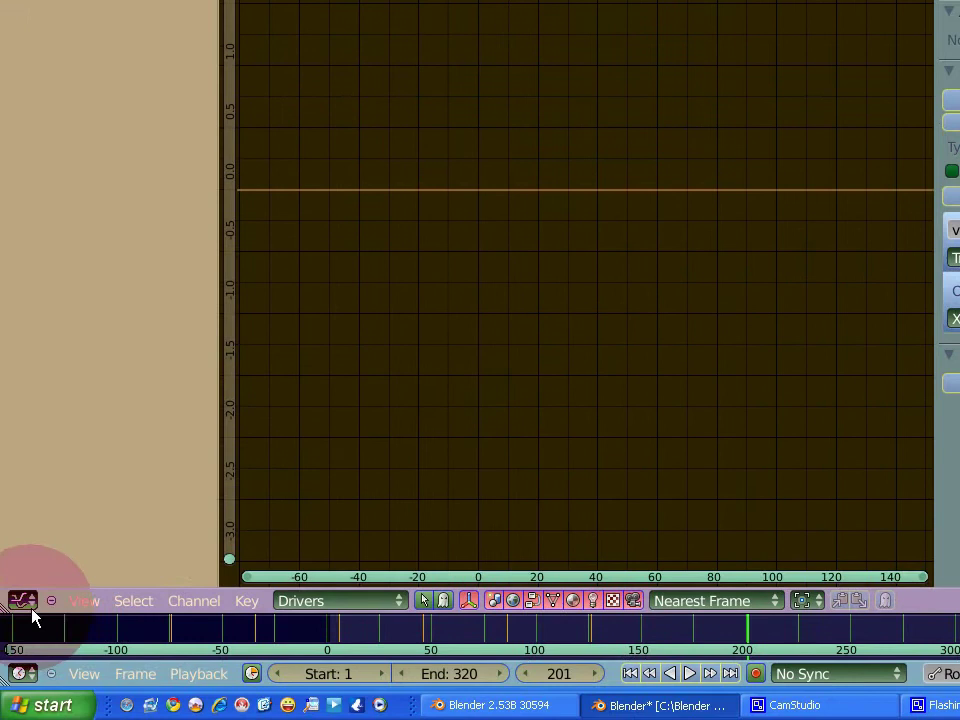
# Turn the graph area back into a 3D View and stop the animation at frame 175
pyautogui.click(27, 603)
pyautogui.click(30, 604)
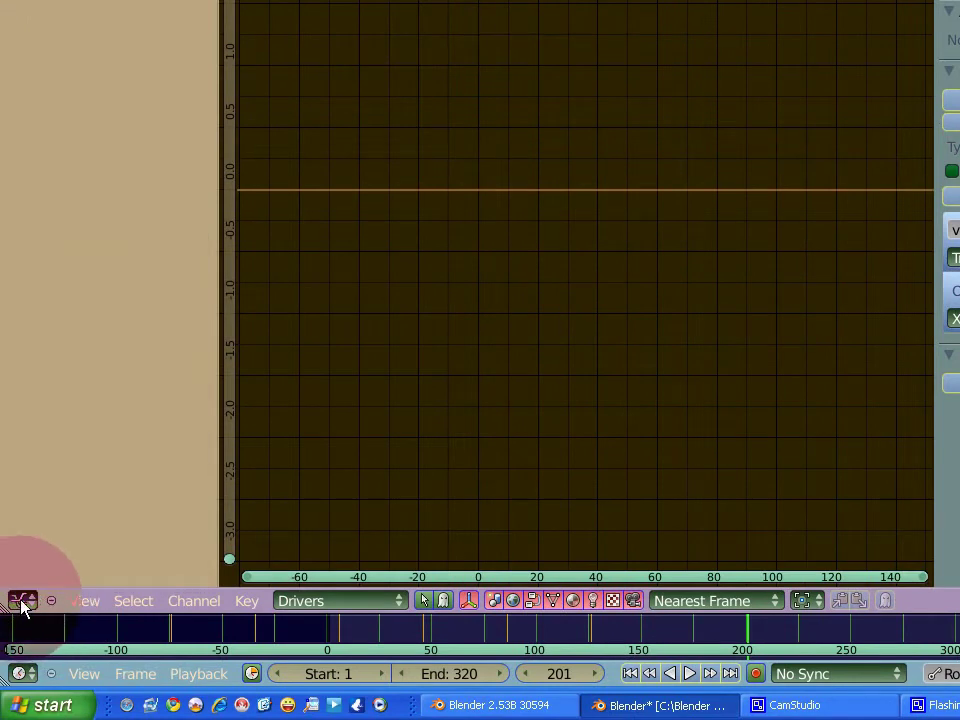
pyautogui.click(21, 603)
pyautogui.click(40, 582)
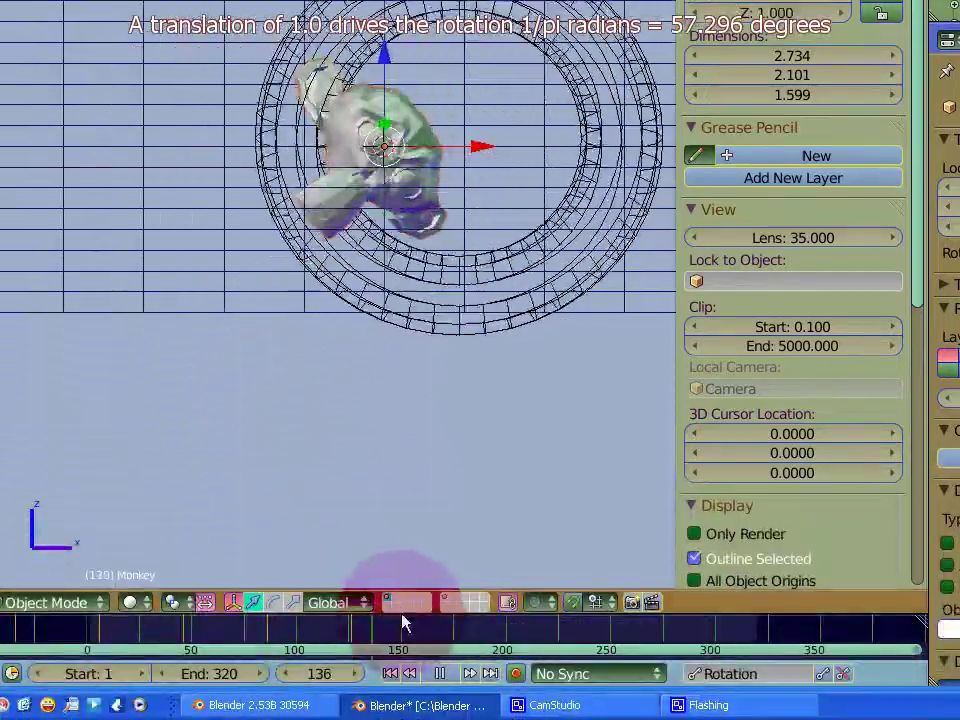
pyautogui.click(440, 673)
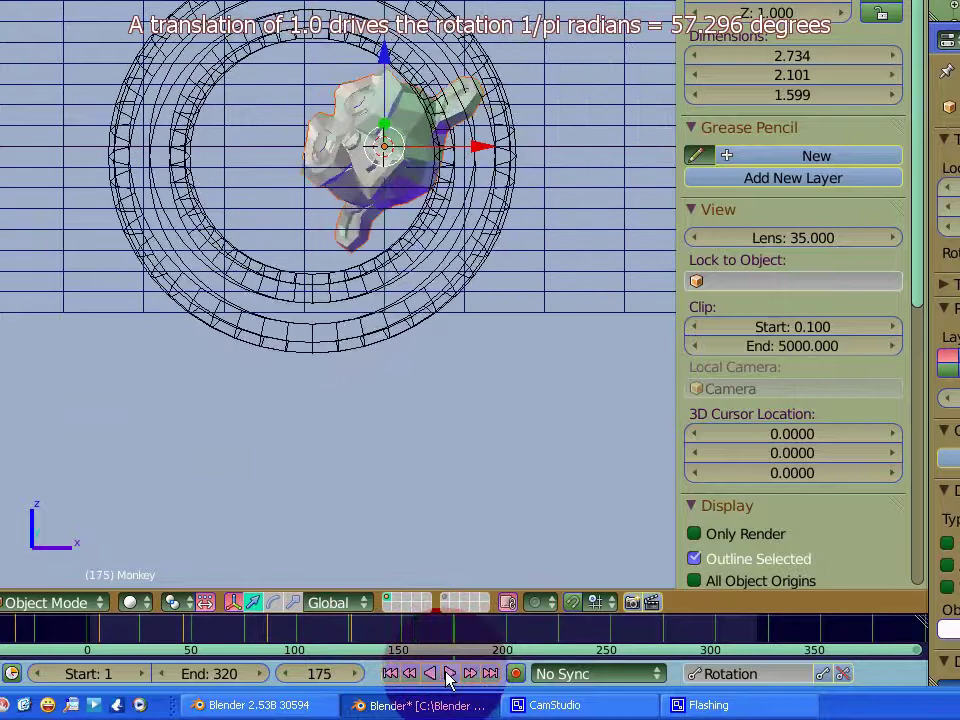